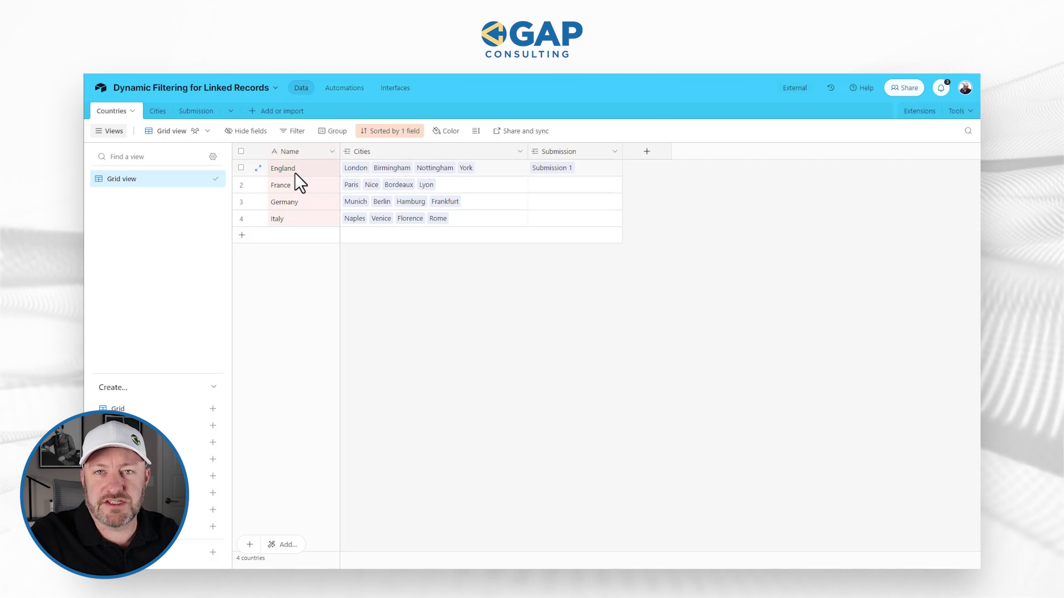
Inspect the Cities link field's settings from France's row, closing them unchanged.
left_click(317, 186)
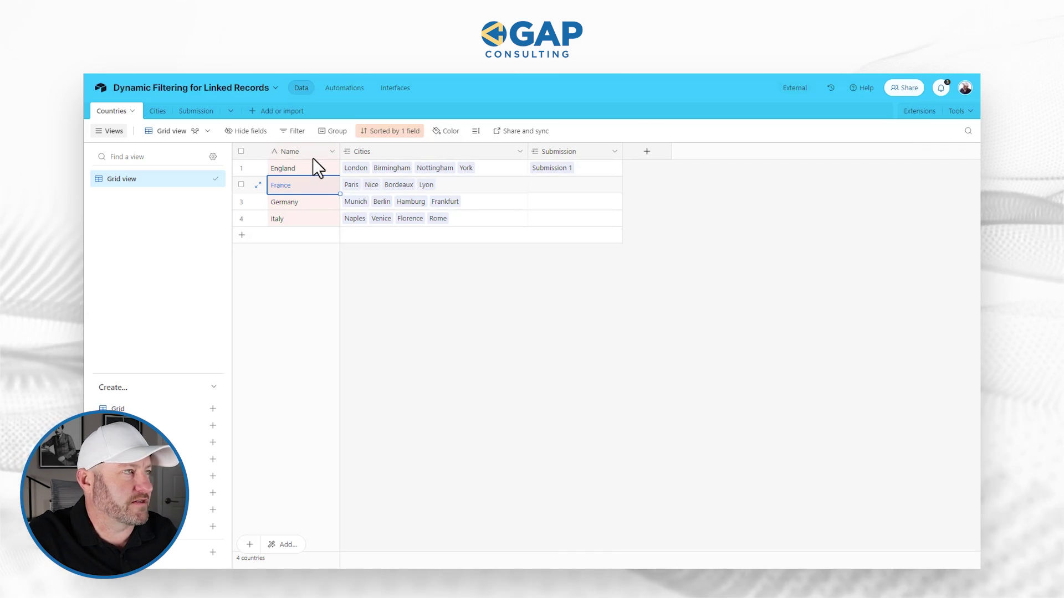
double_click(395, 155)
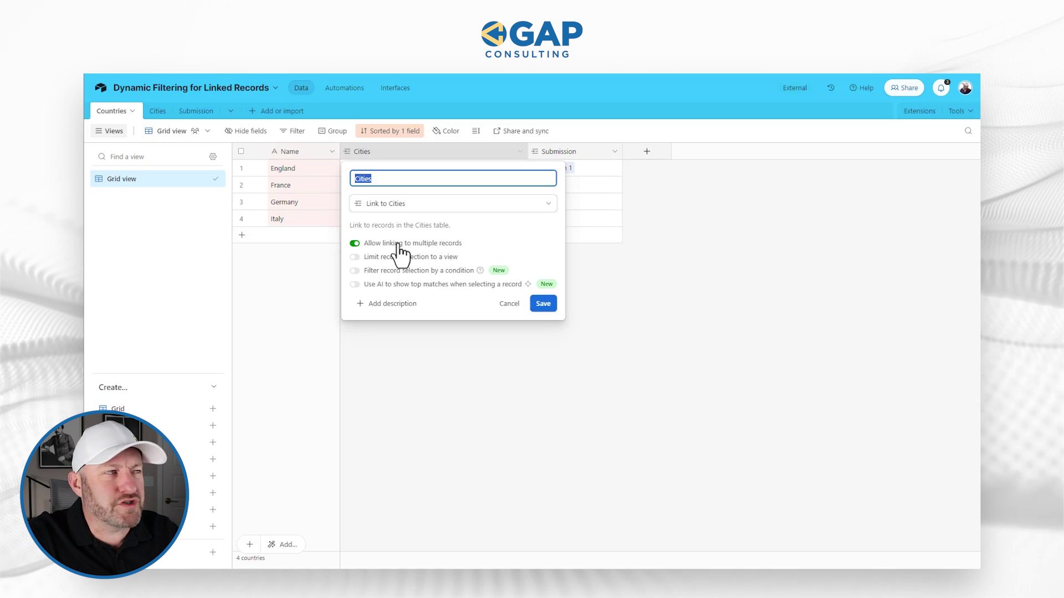
key("Escape")
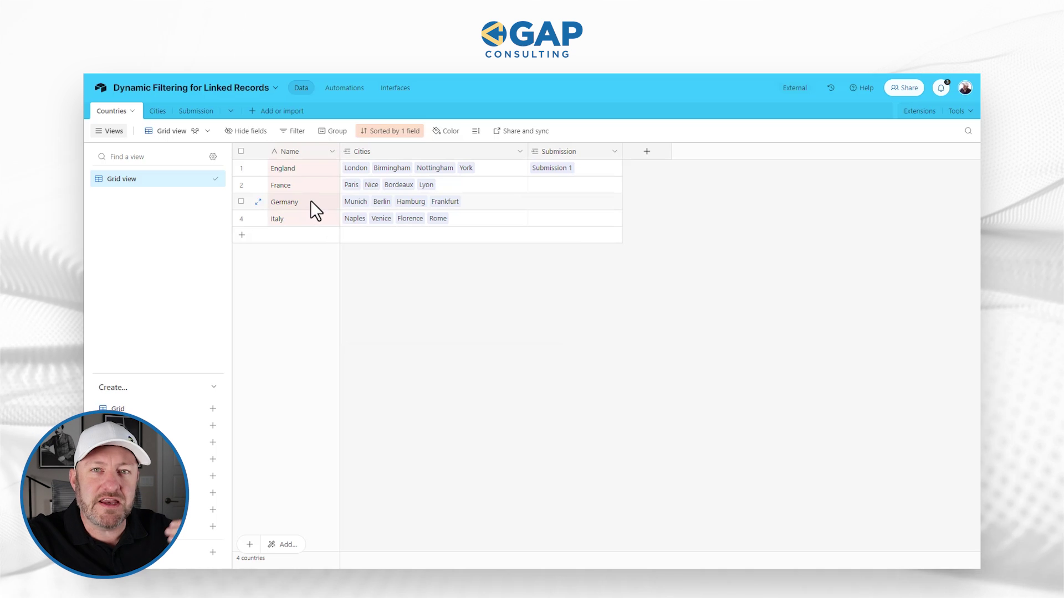
Review the Cities table's cities grouped by country and inspect its Countries link field.
left_click(156, 111)
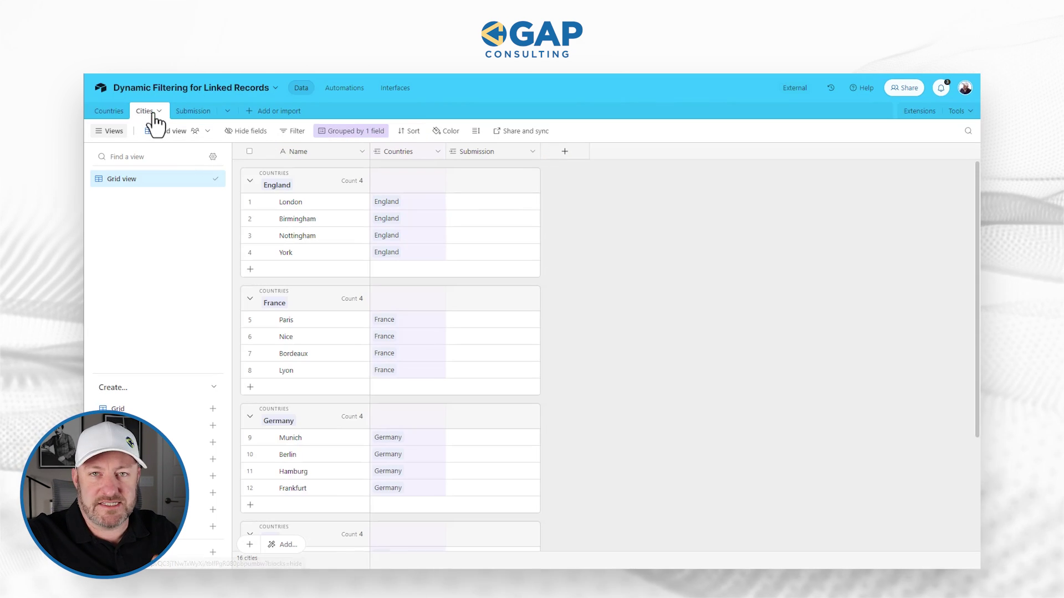
scroll(312, 208, "down", 2)
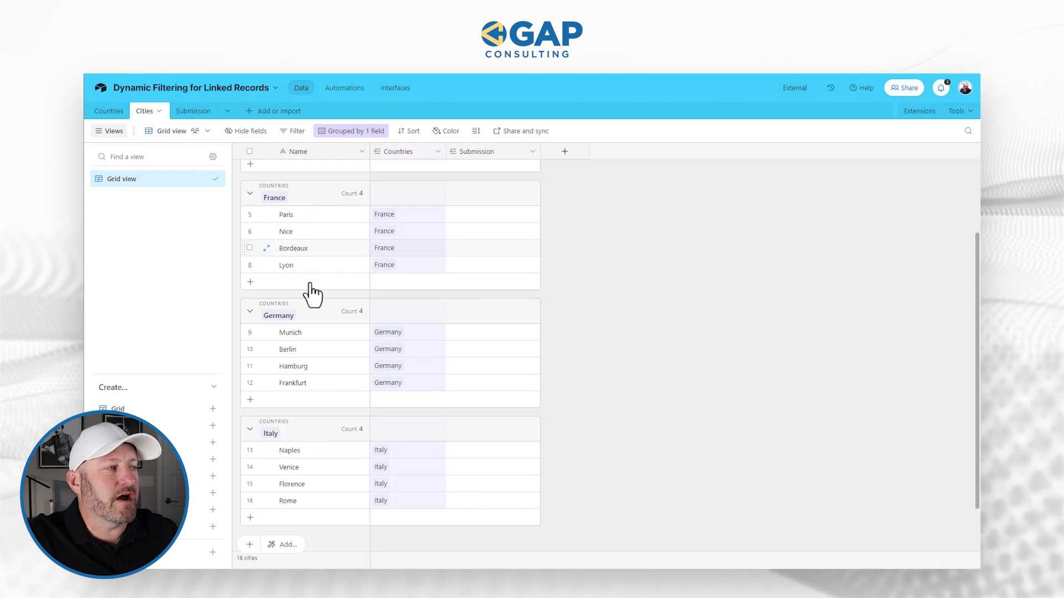
scroll(314, 387, "down", 1)
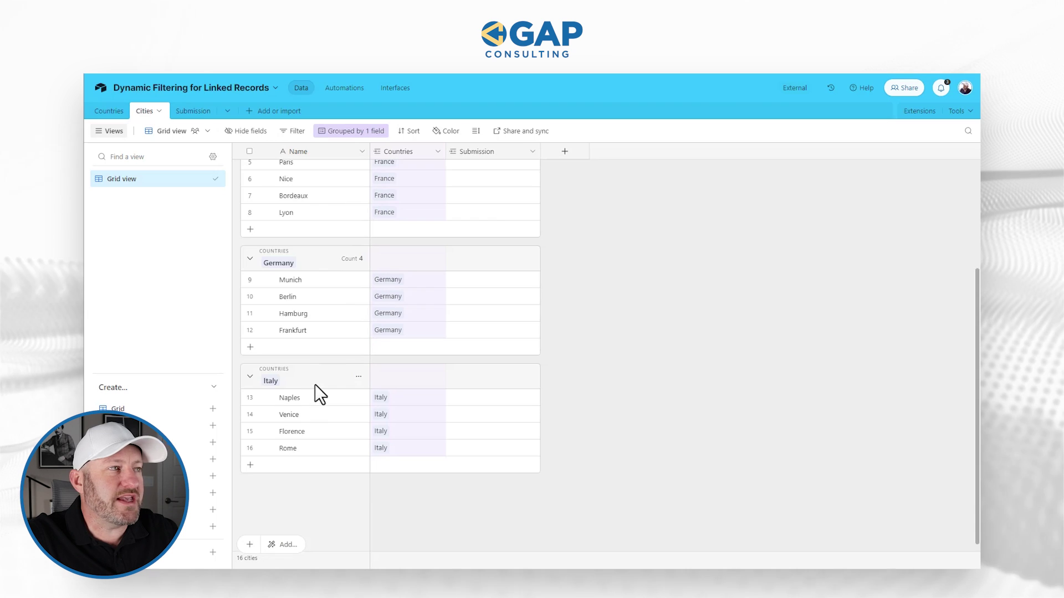
scroll(315, 384, "up", 3)
double_click(399, 152)
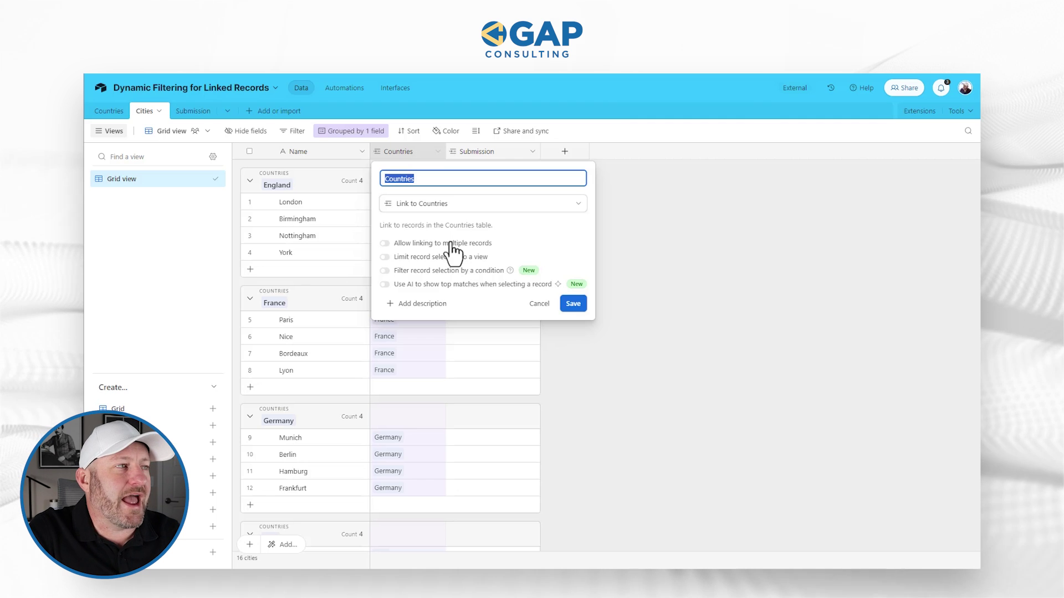
left_click(707, 299)
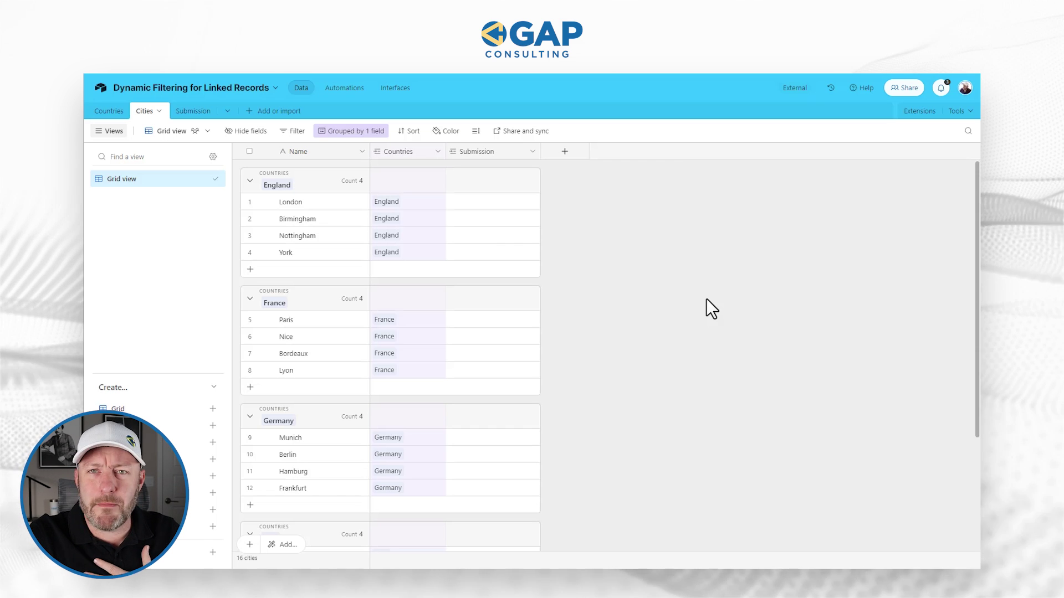
On the Submission table, preview Submission 1's City choices without linking one.
left_click(194, 111)
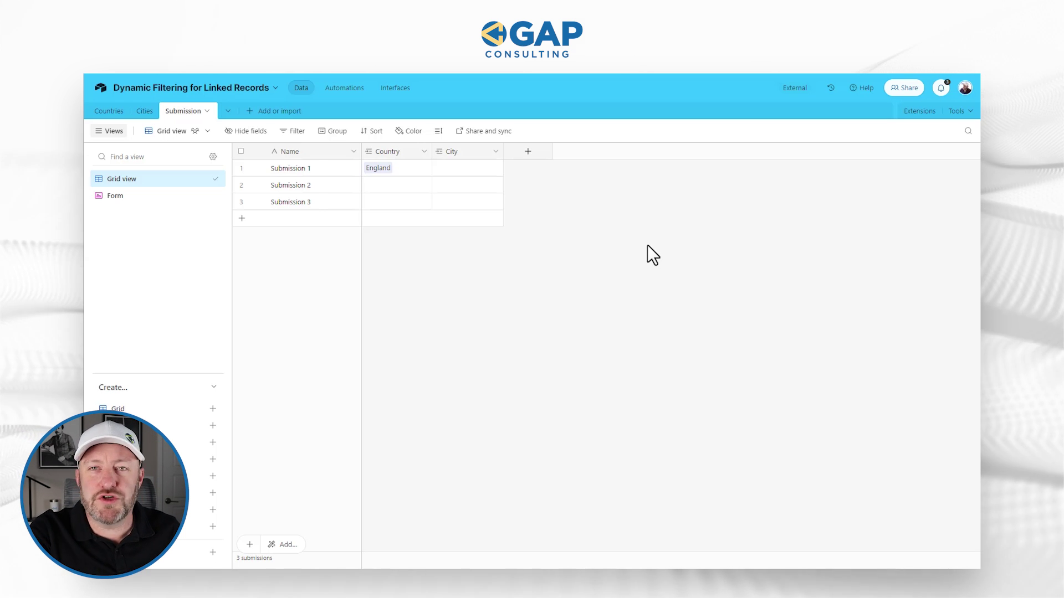
left_click(446, 168)
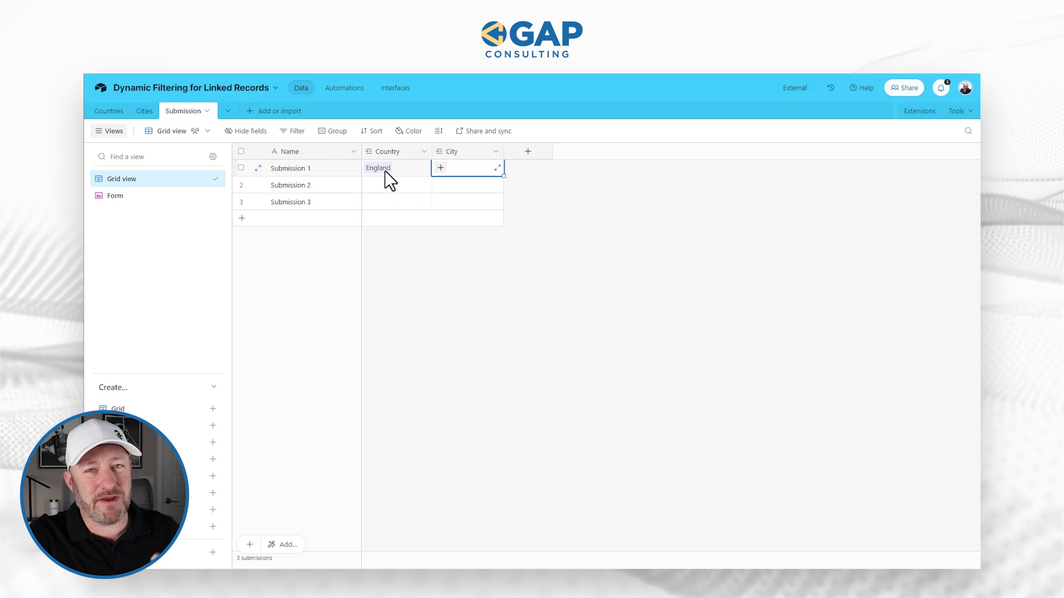
left_click(440, 167)
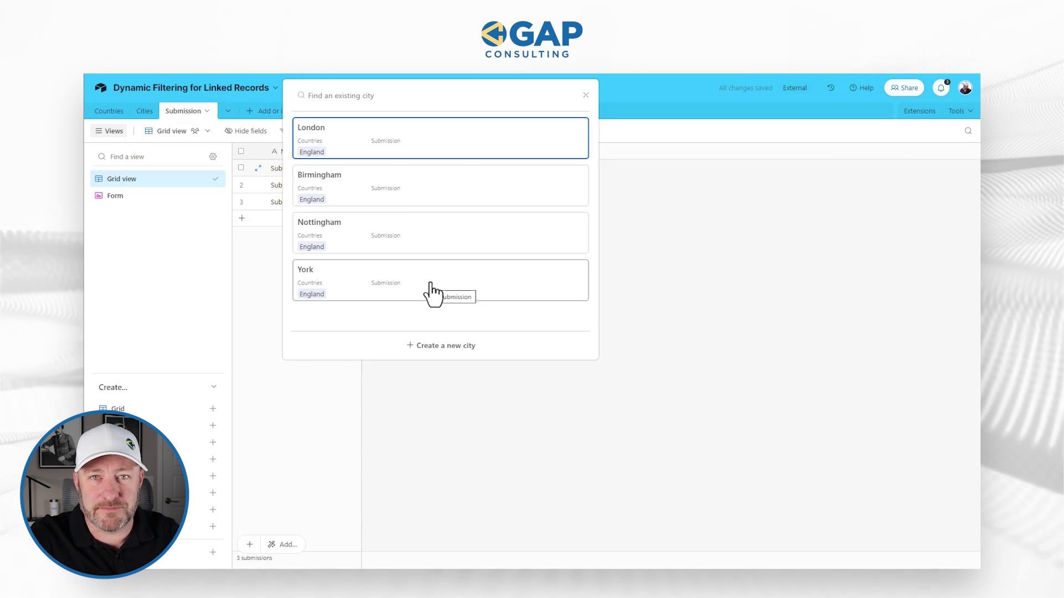
key("Escape")
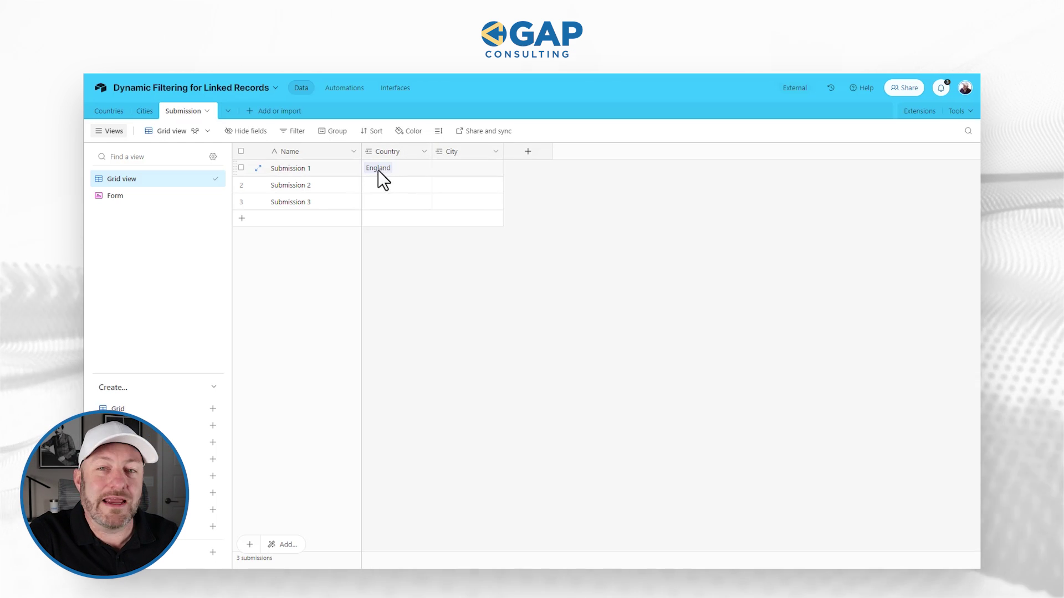
Link Submission 2's Country to France and bring up the City field's settings.
left_click(370, 185)
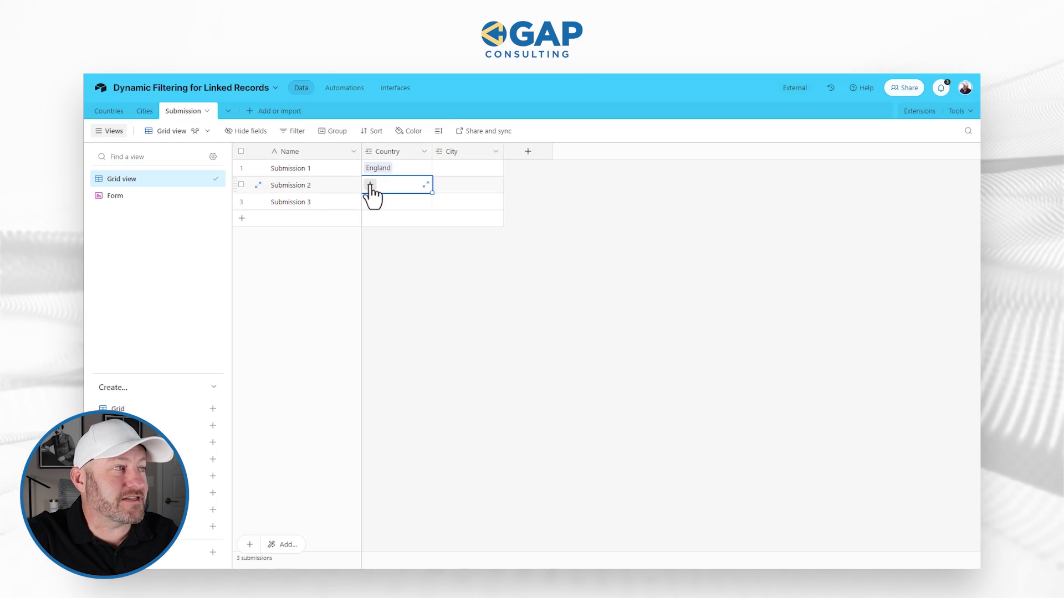
left_click(367, 185)
left_click(335, 197)
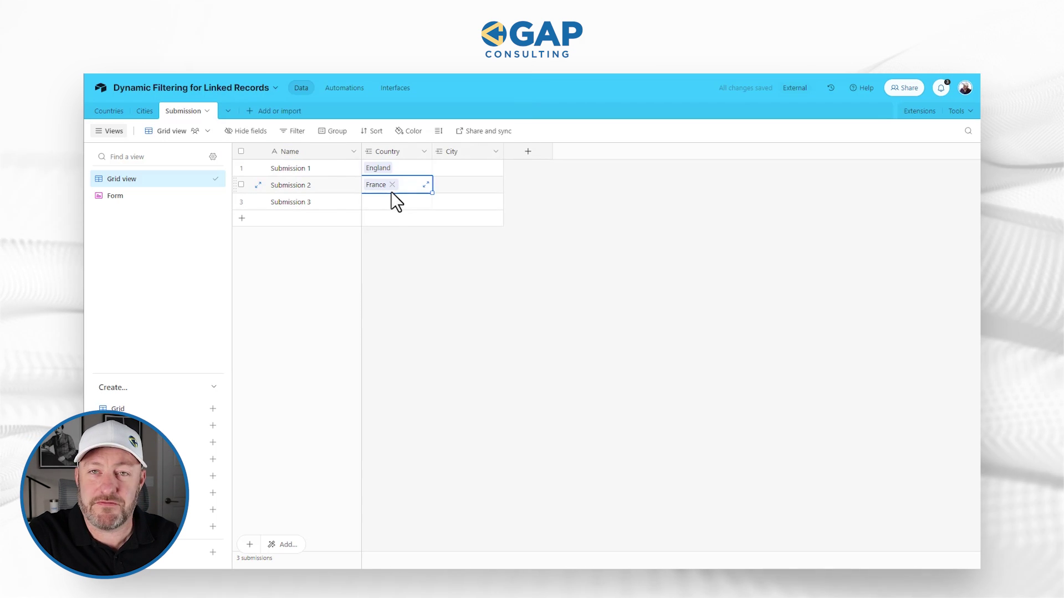
left_click(443, 189)
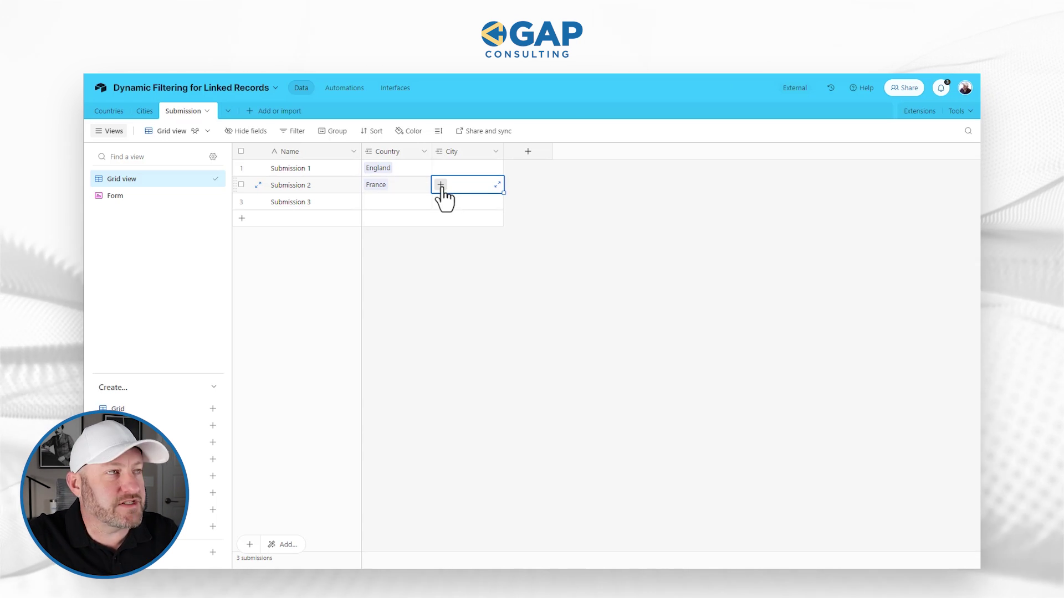
double_click(447, 152)
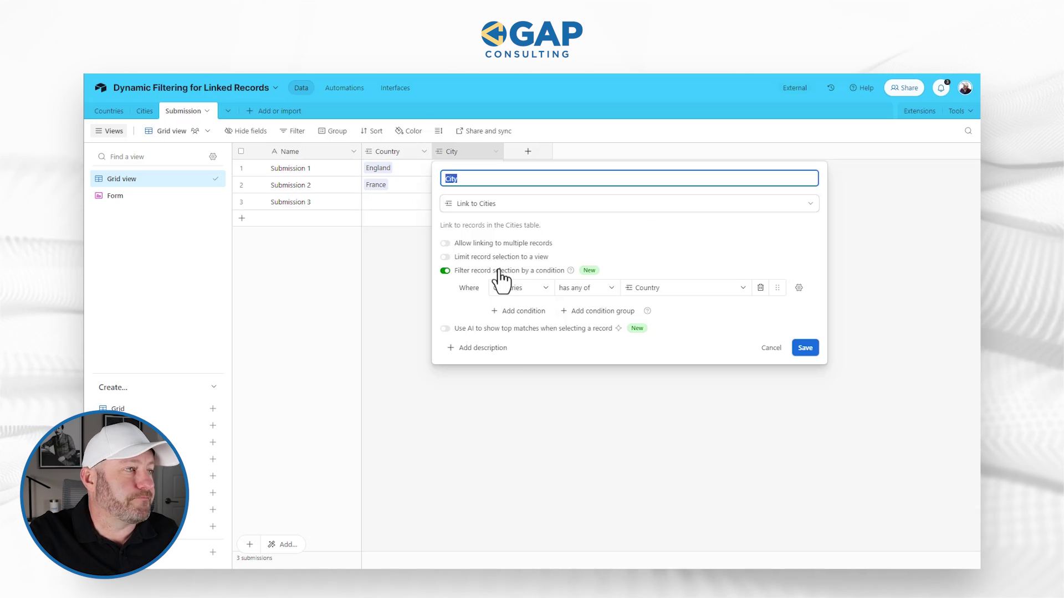
Delete the City filter's Countries has any of Country condition and add a fresh condition.
left_click(761, 287)
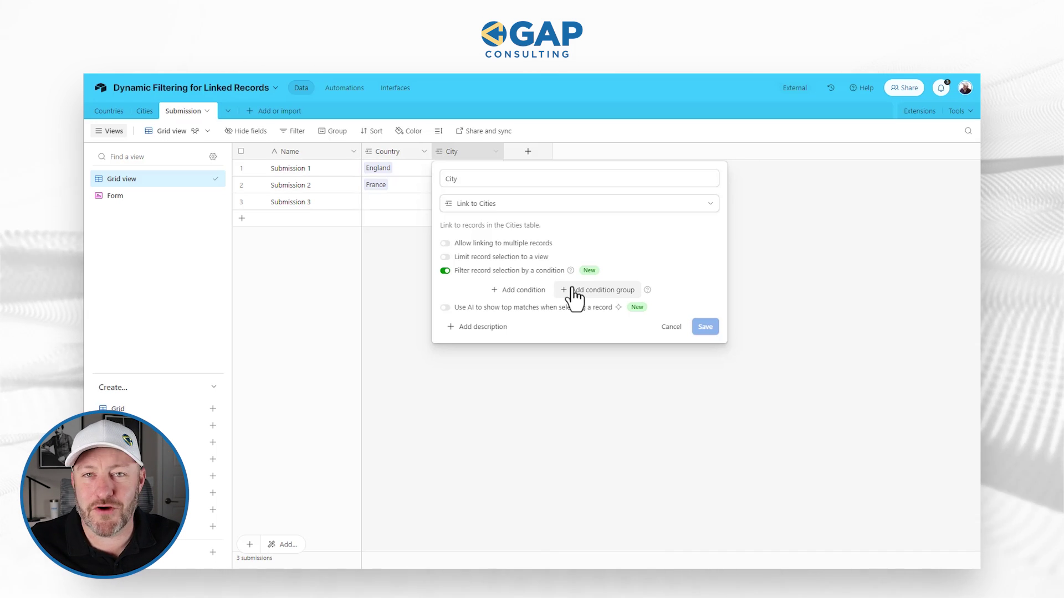
left_click(522, 291)
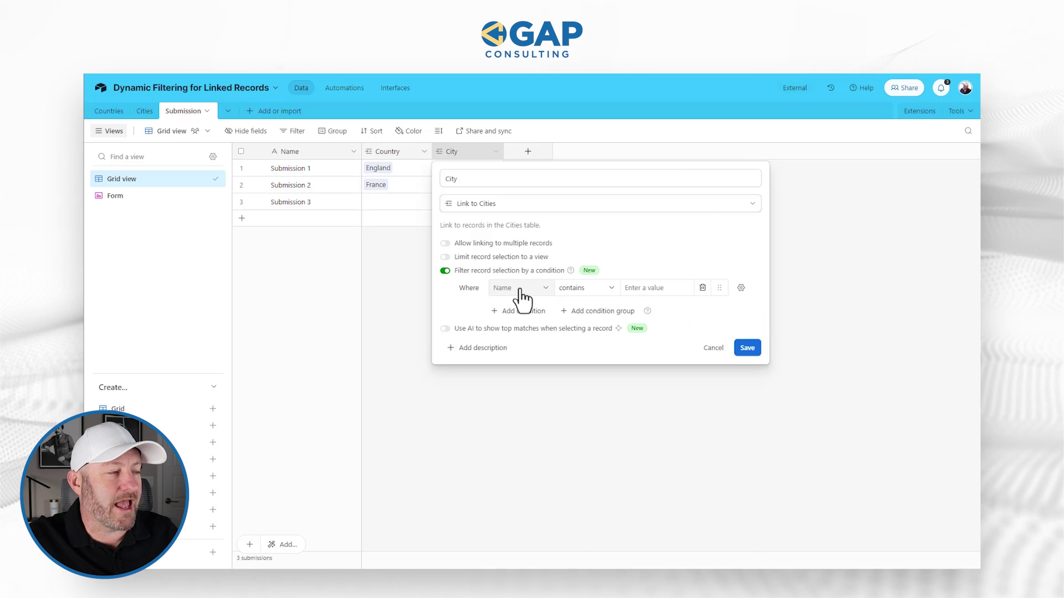
Set the new condition to Countries has any of, trying England as value and removing it.
left_click(521, 290)
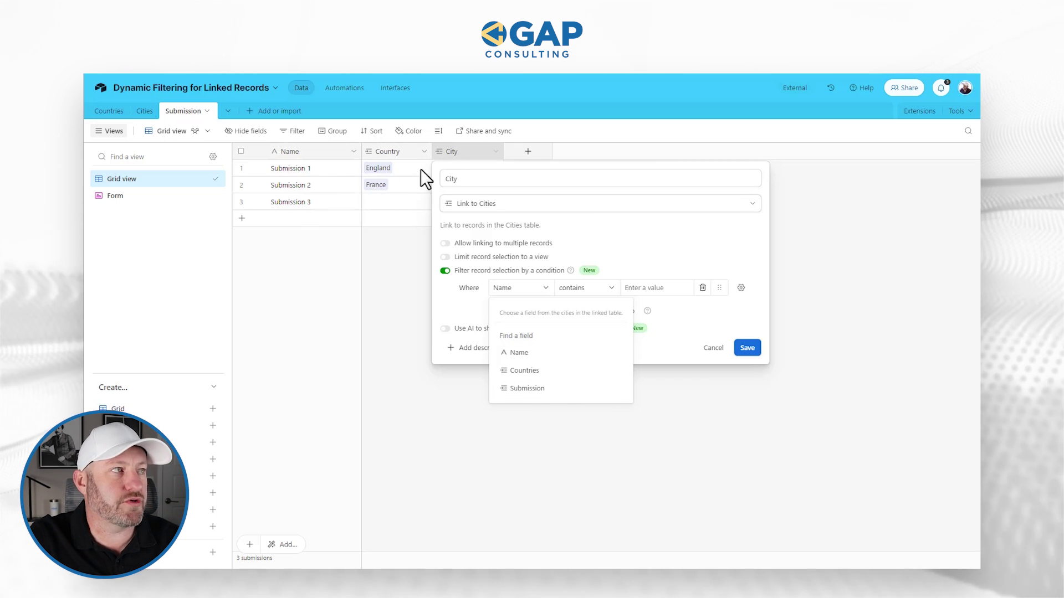
left_click(520, 371)
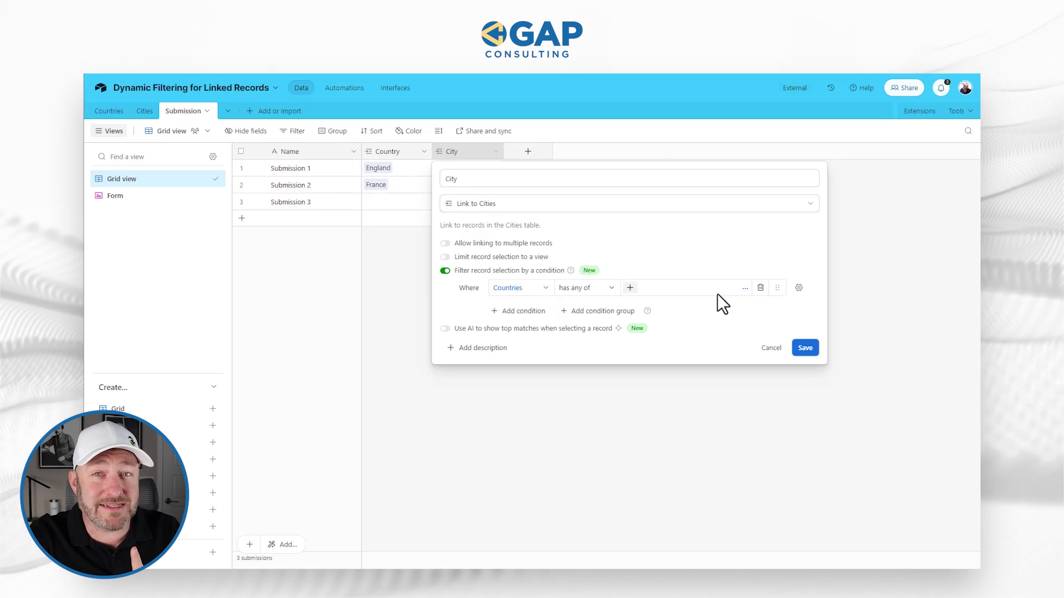
left_click(630, 287)
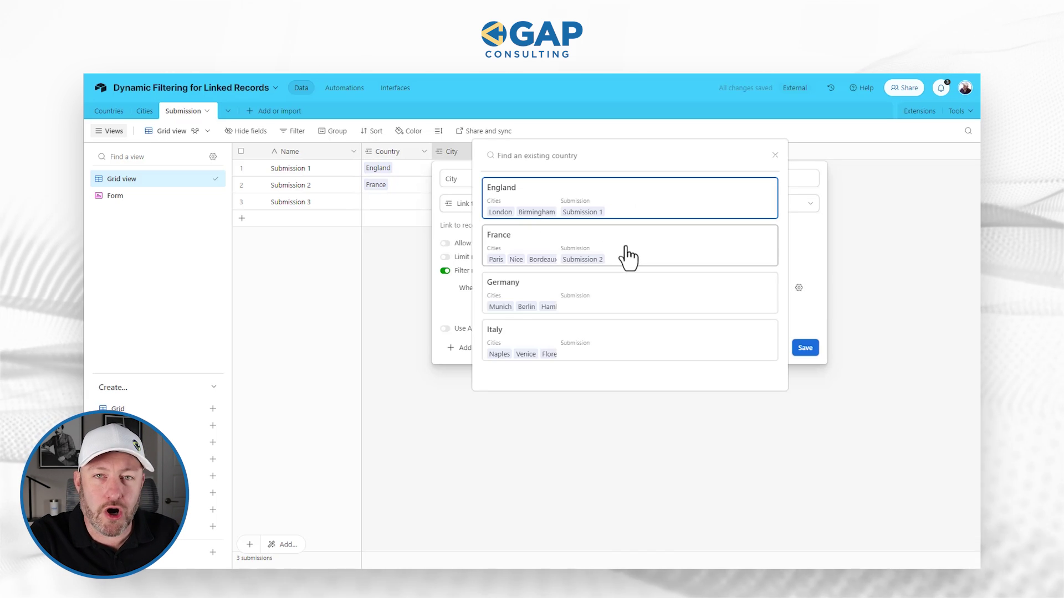
left_click(649, 206)
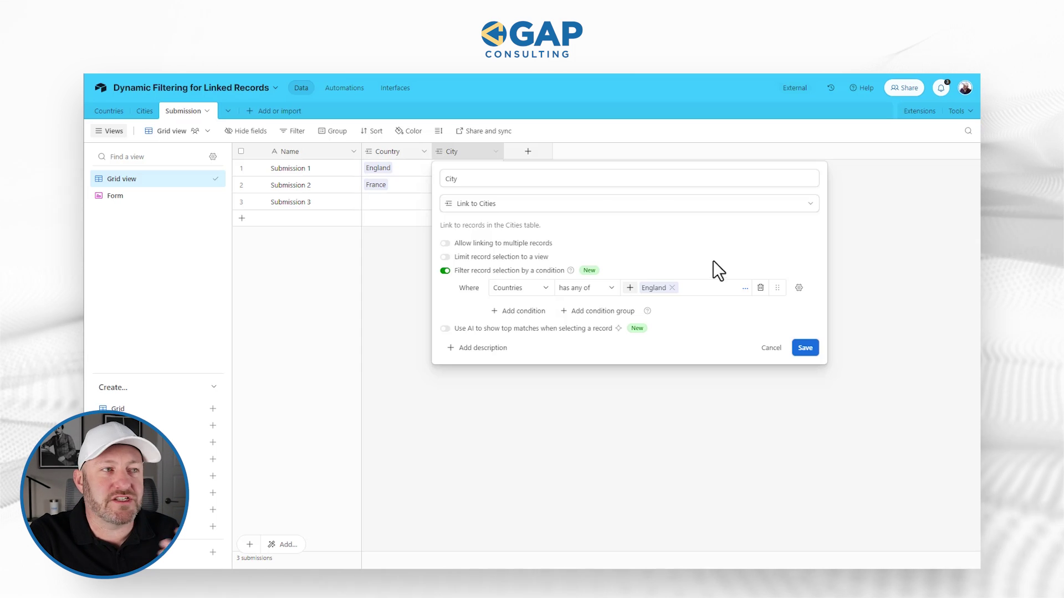
left_click(671, 287)
left_click(799, 288)
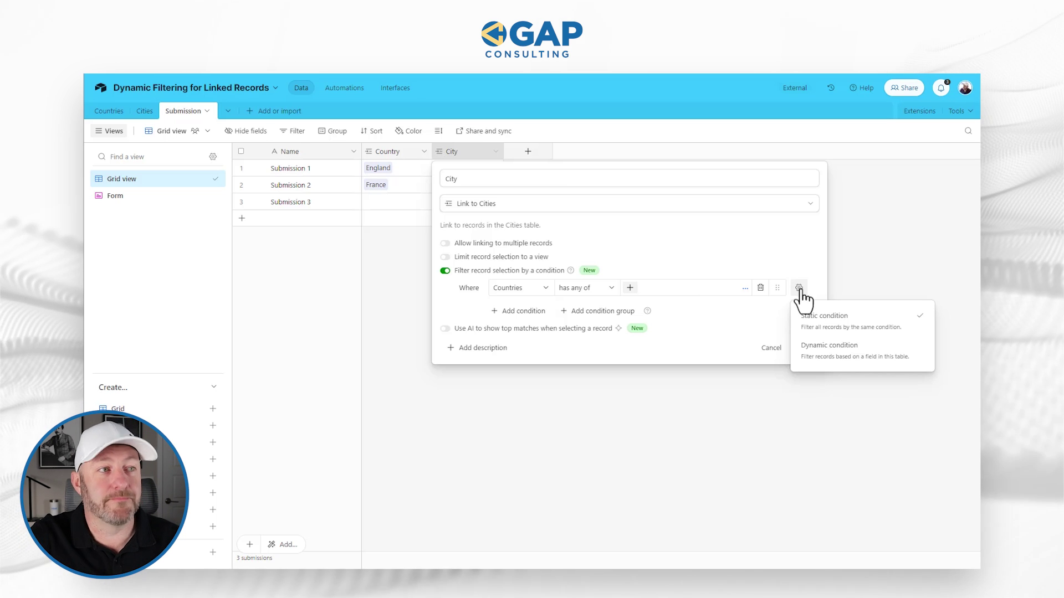
Make the condition dynamic so Countries has any of the submission's Country, and save.
left_click(847, 359)
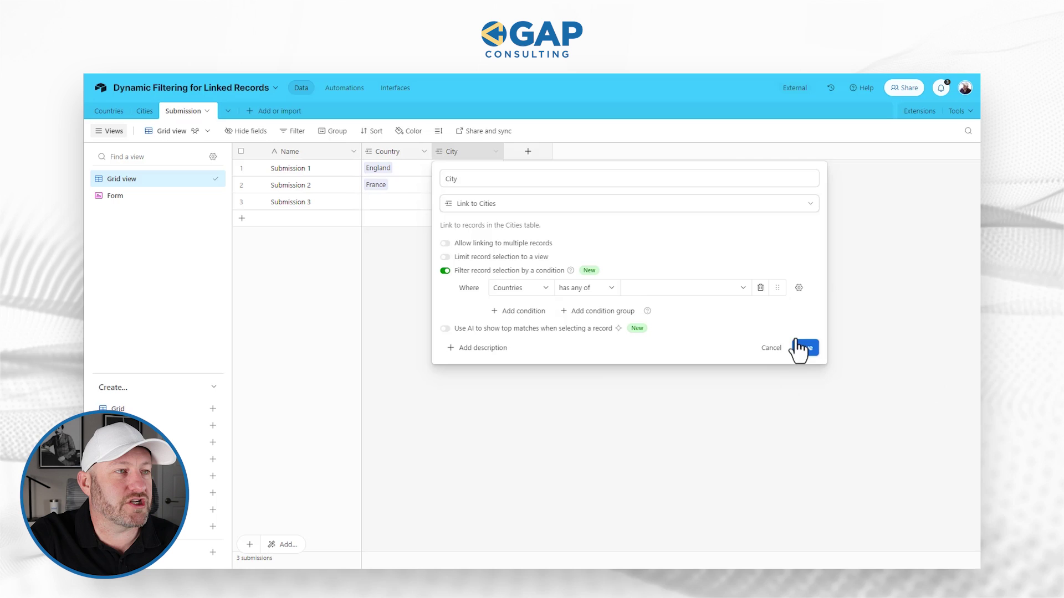
left_click(718, 289)
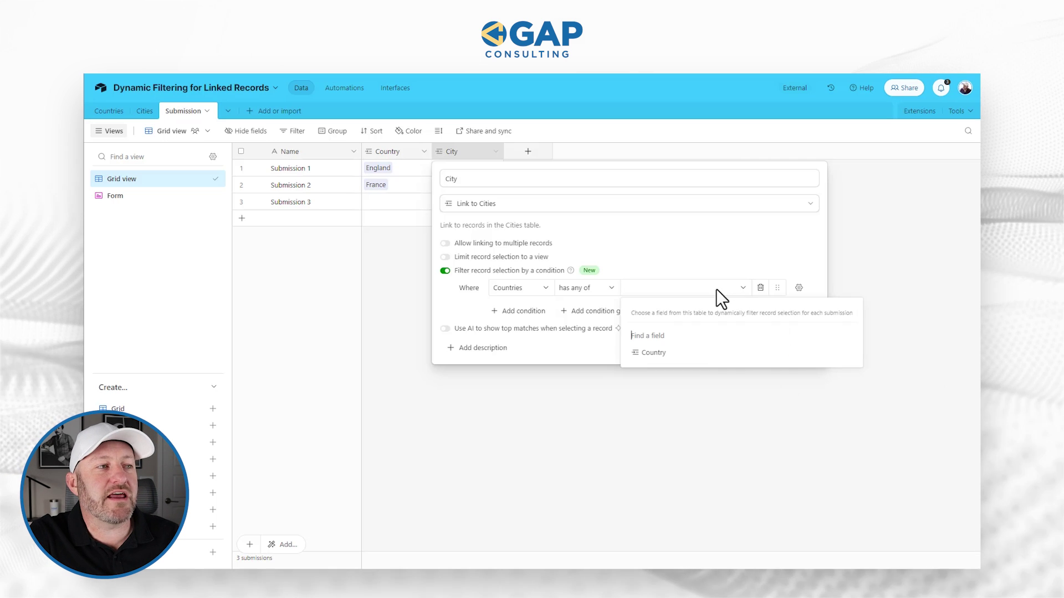
left_click(678, 355)
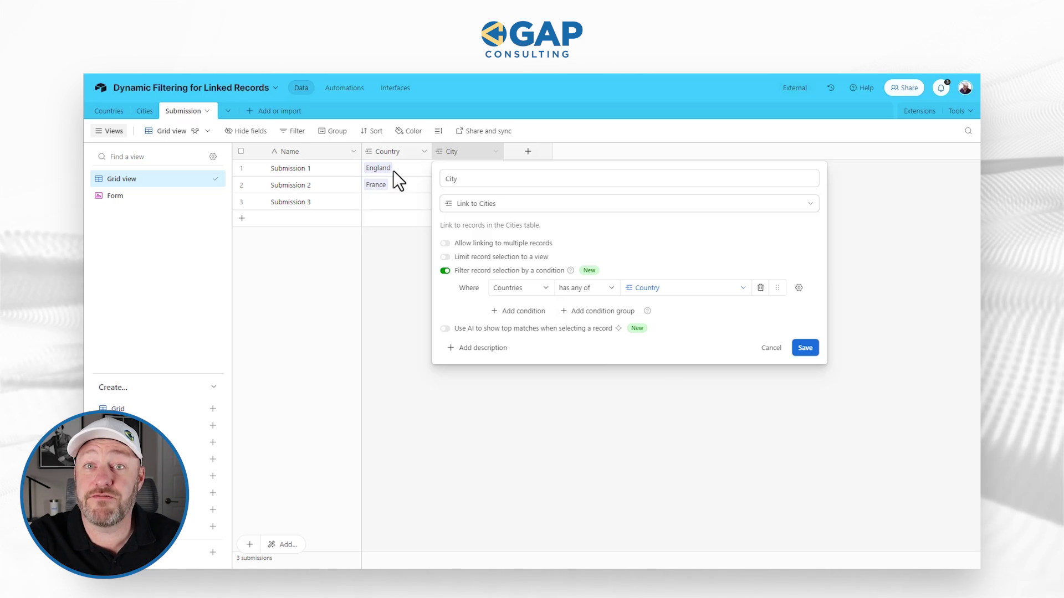
left_click(805, 348)
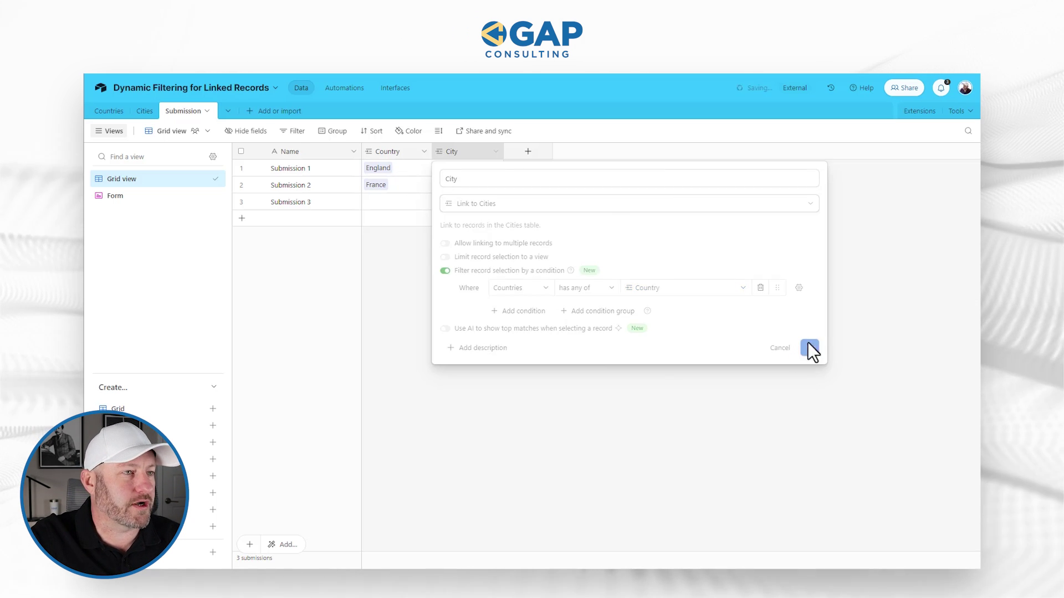
Confirm the filter change and link Birmingham as Submission 1's City.
left_click(614, 391)
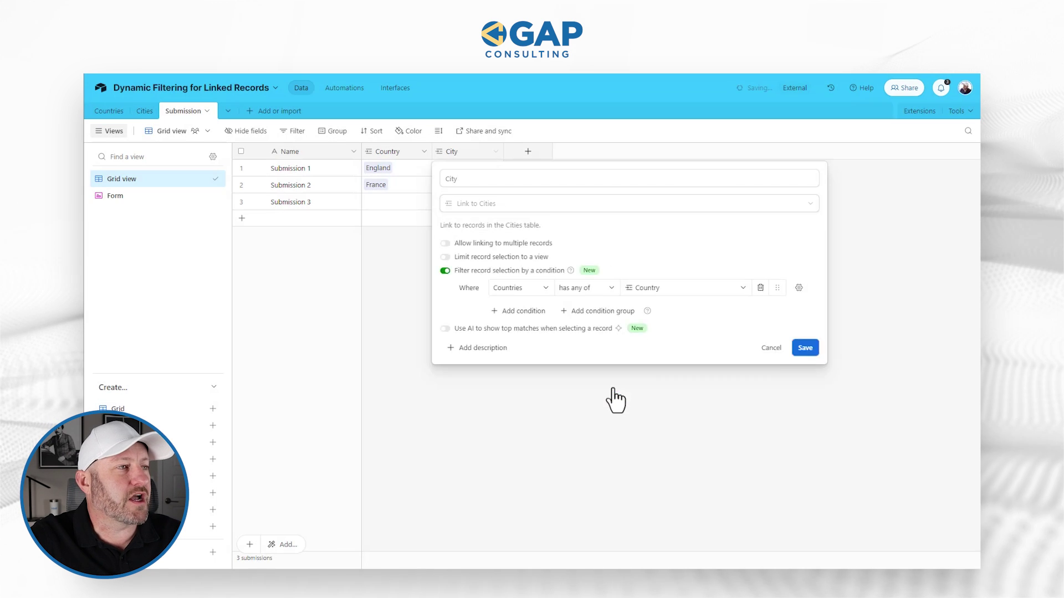
left_click(448, 170)
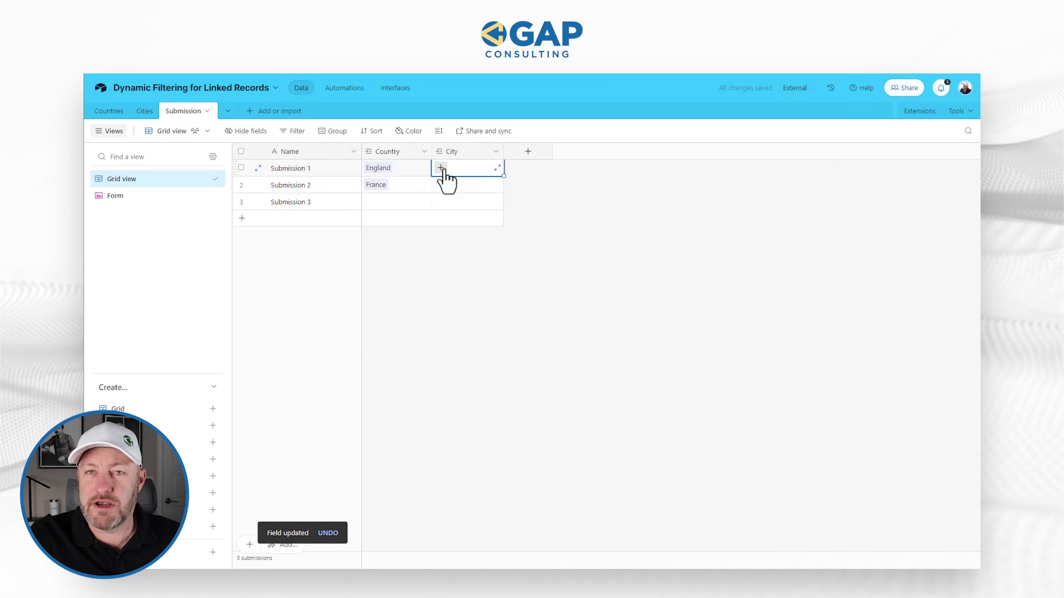
left_click(441, 168)
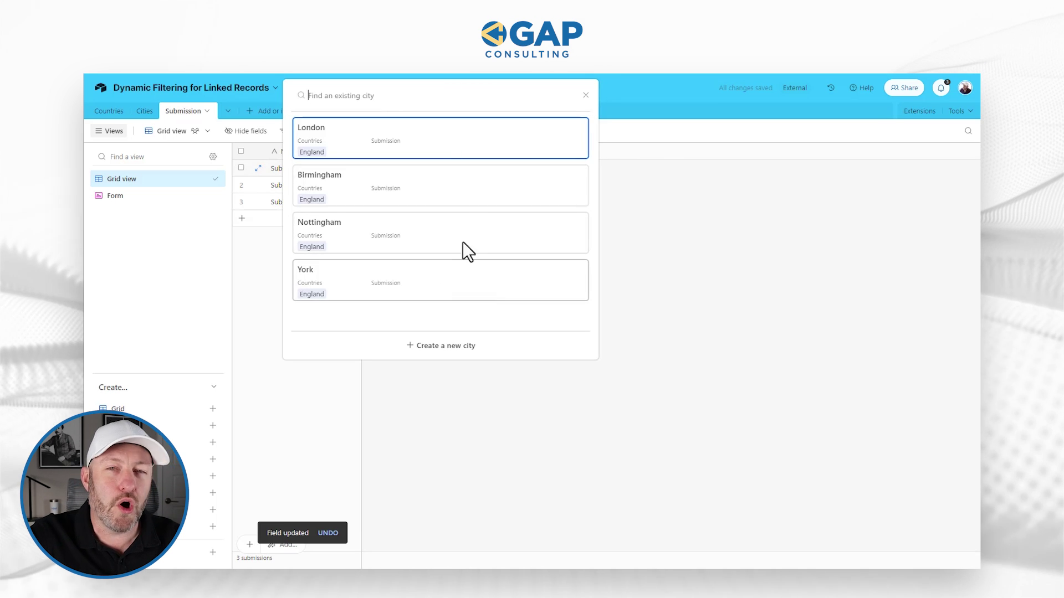
left_click(475, 207)
Check that Submission 2's City list offers only French cities, choosing none.
left_click(400, 186)
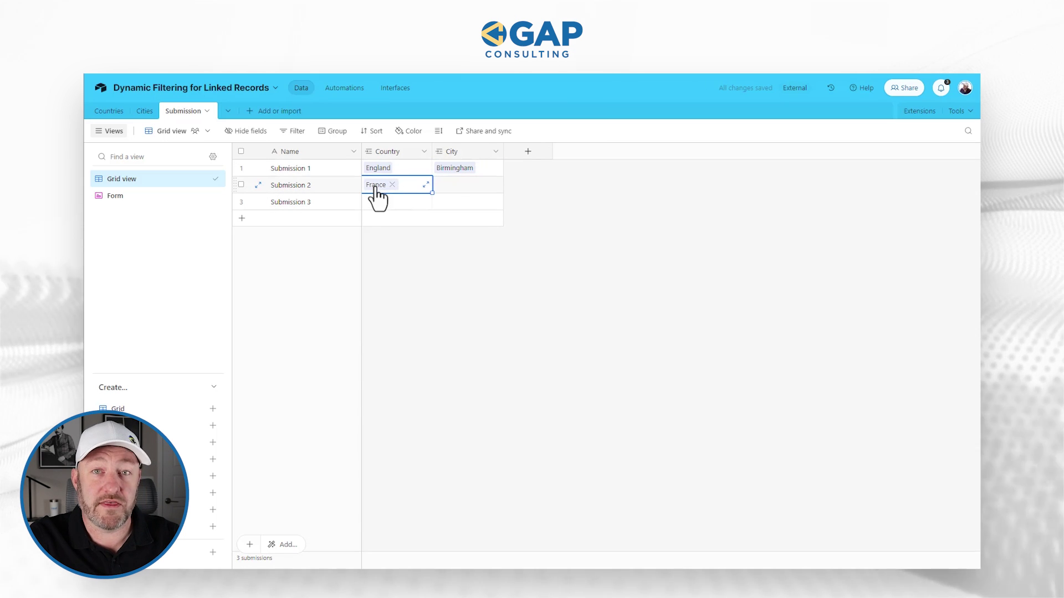
left_click(441, 186)
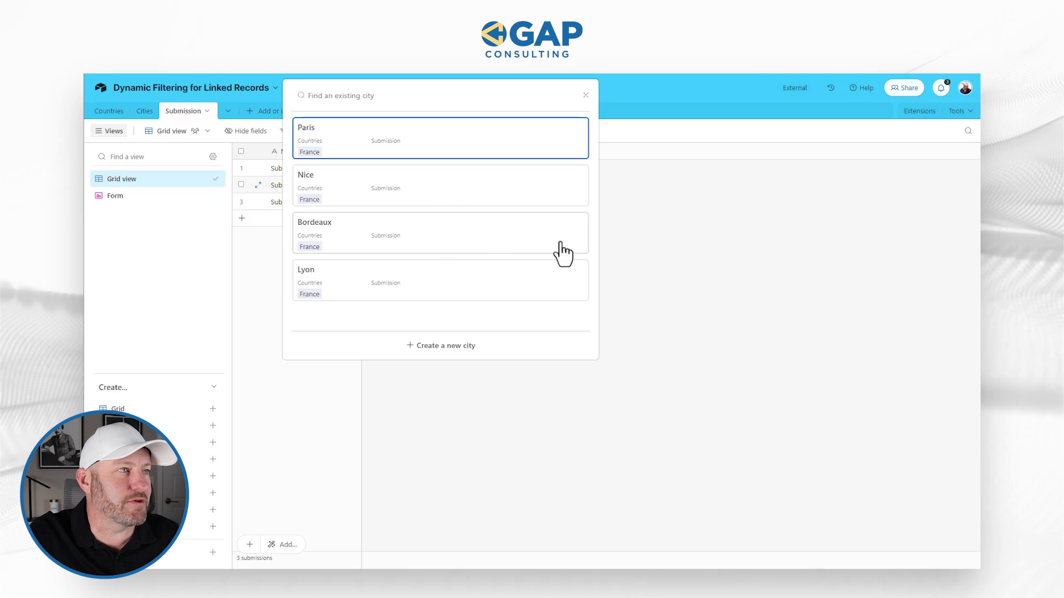
left_click(679, 239)
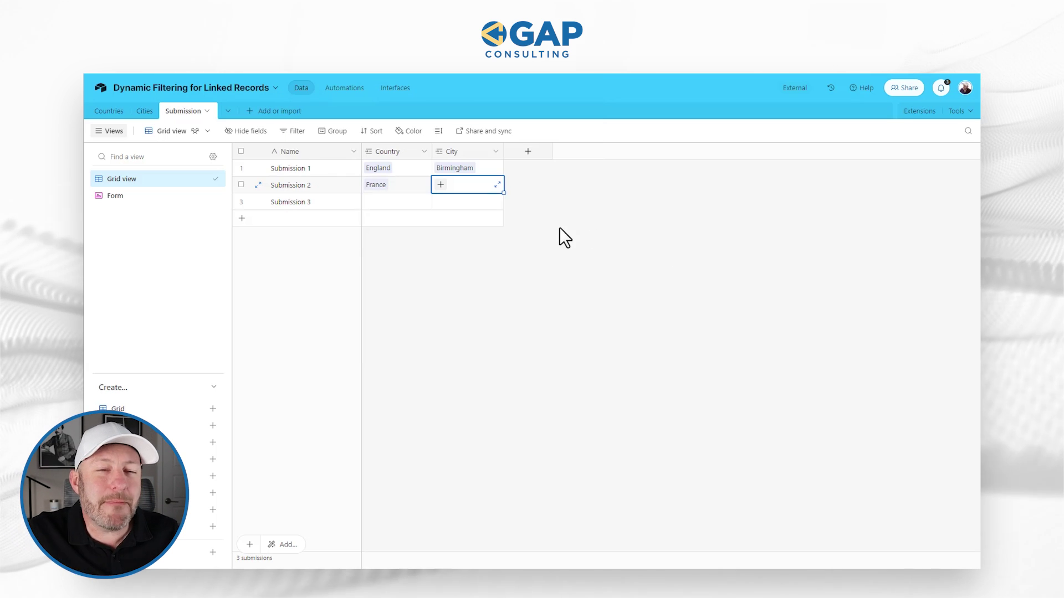
double_click(466, 150)
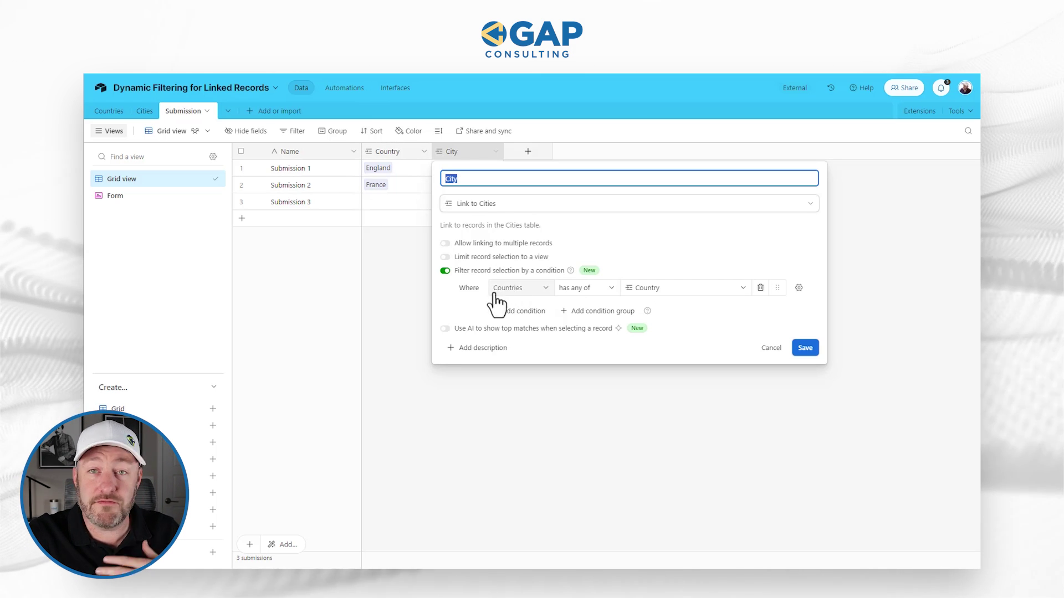
Close the City settings and glance at the grouped Cities table before returning to Submission.
left_click(404, 280)
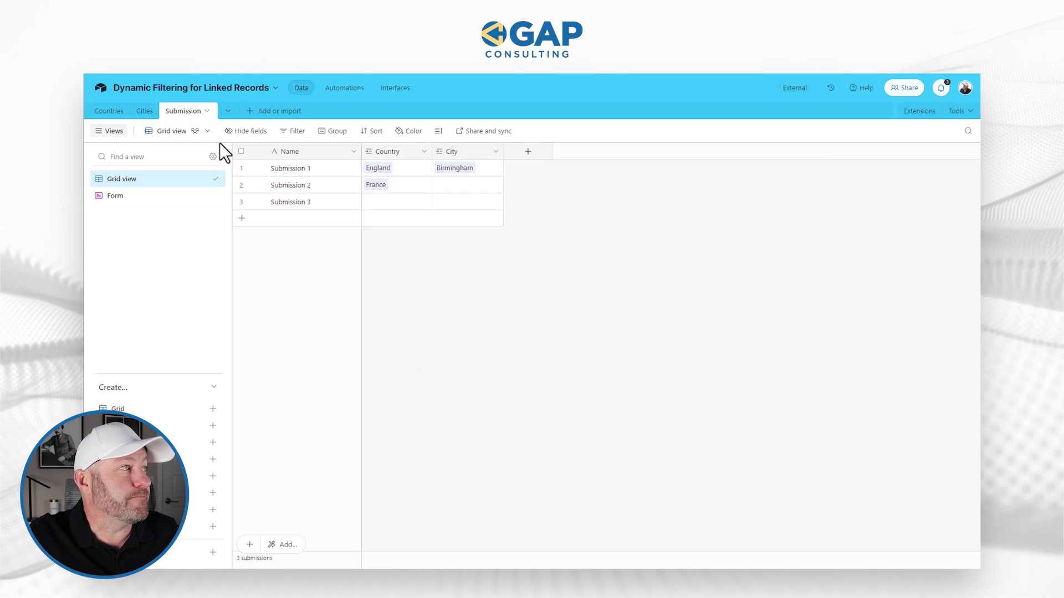
left_click(145, 111)
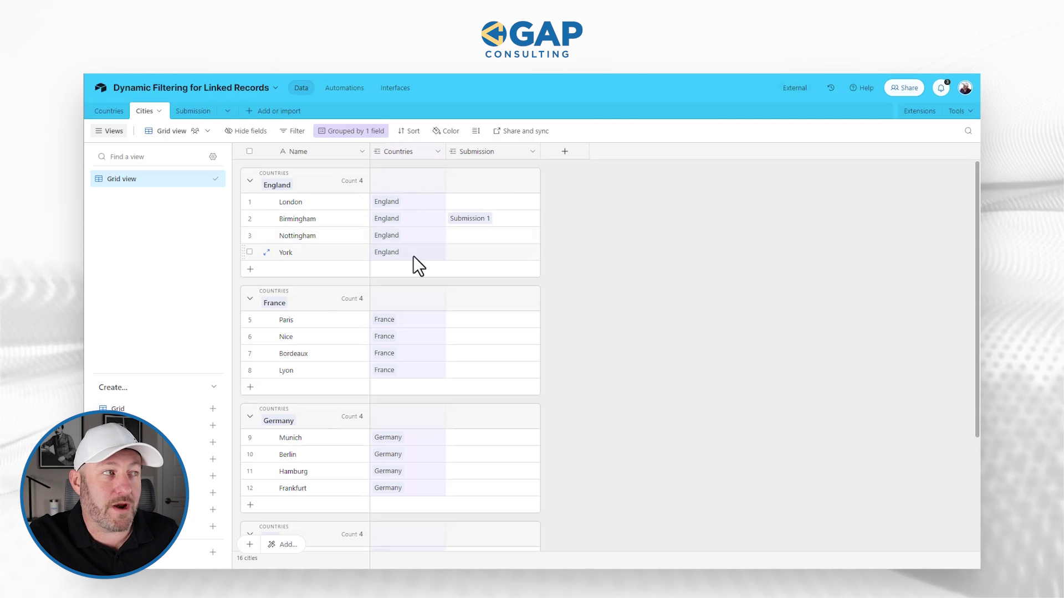
left_click(197, 112)
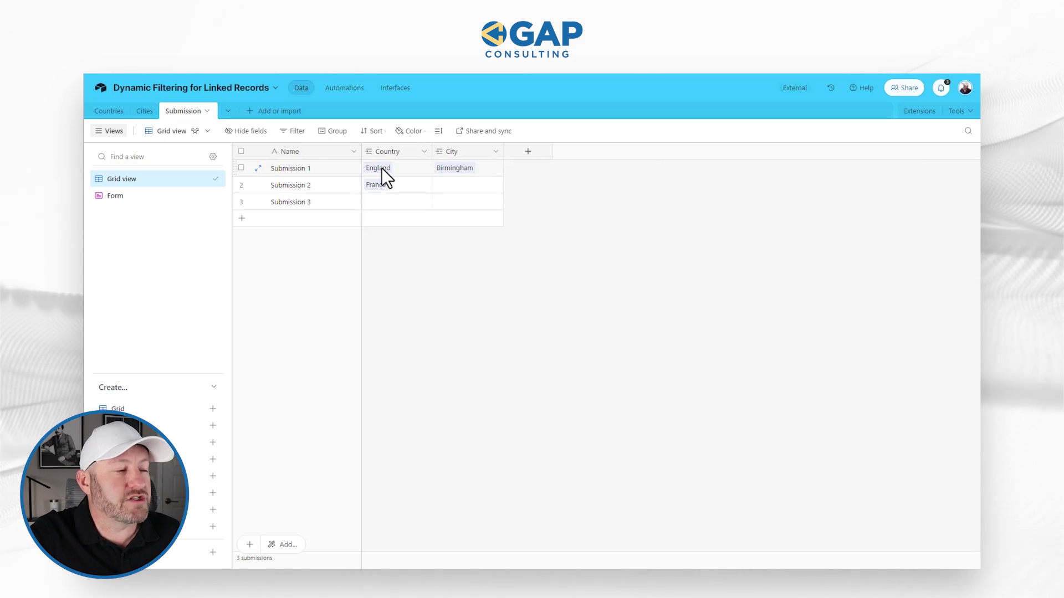
Reopen the City field's settings to review its Countries filter, then go to Interfaces.
left_click(460, 152)
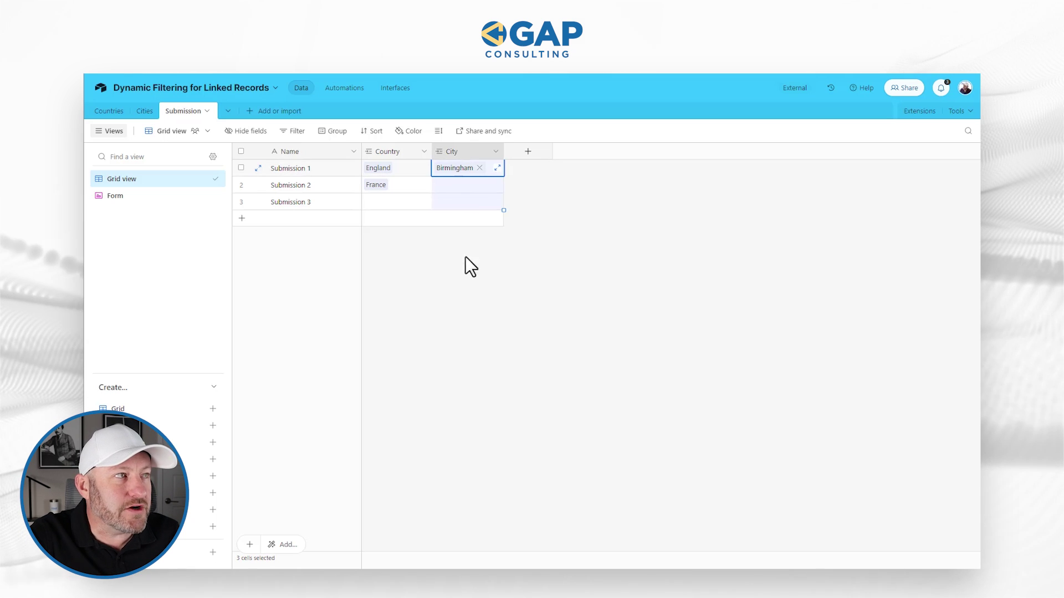
double_click(460, 153)
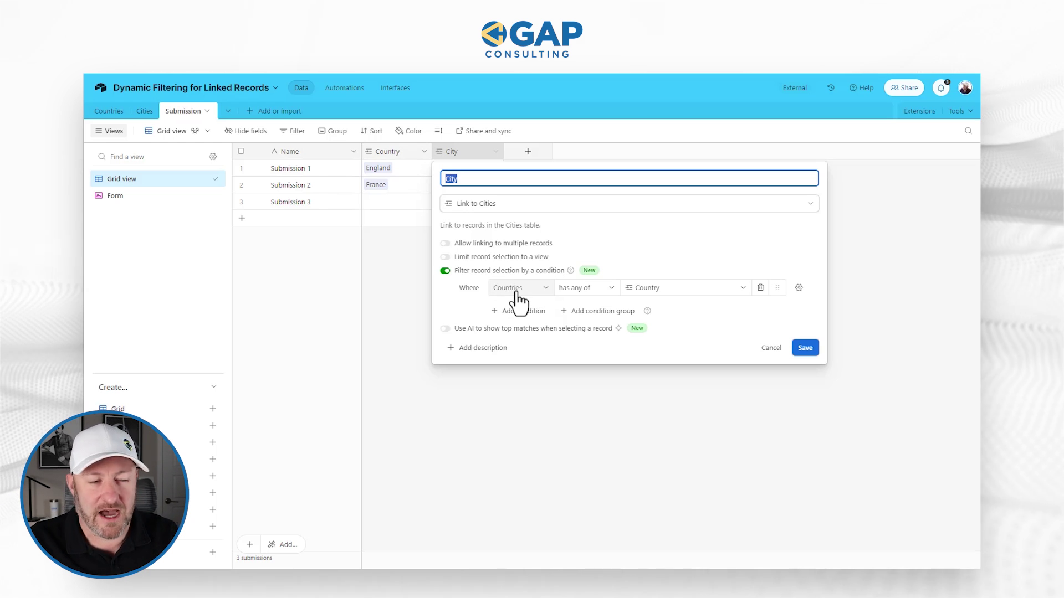
left_click(695, 339)
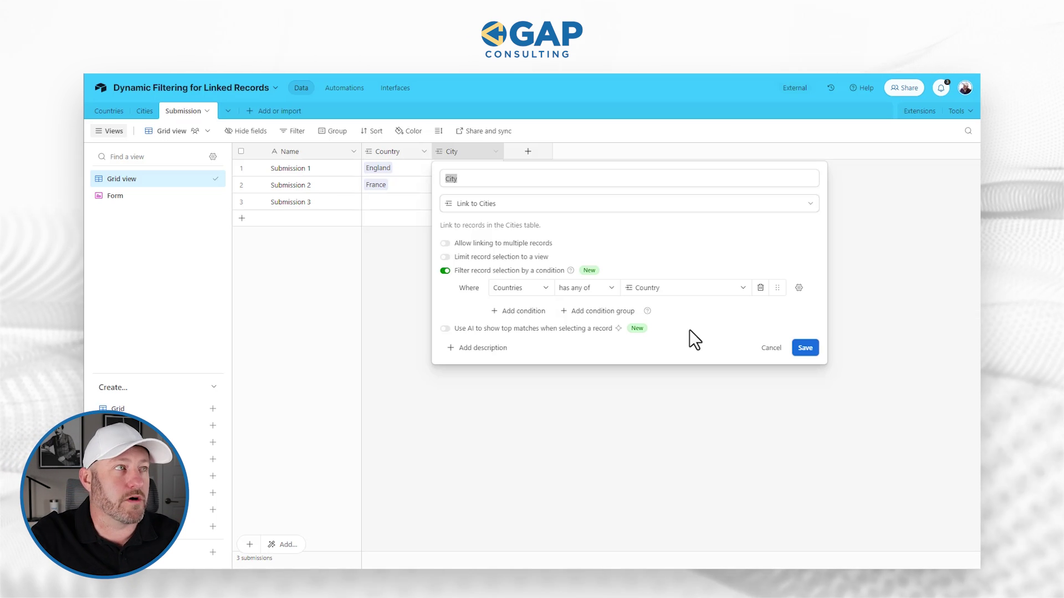
left_click(395, 88)
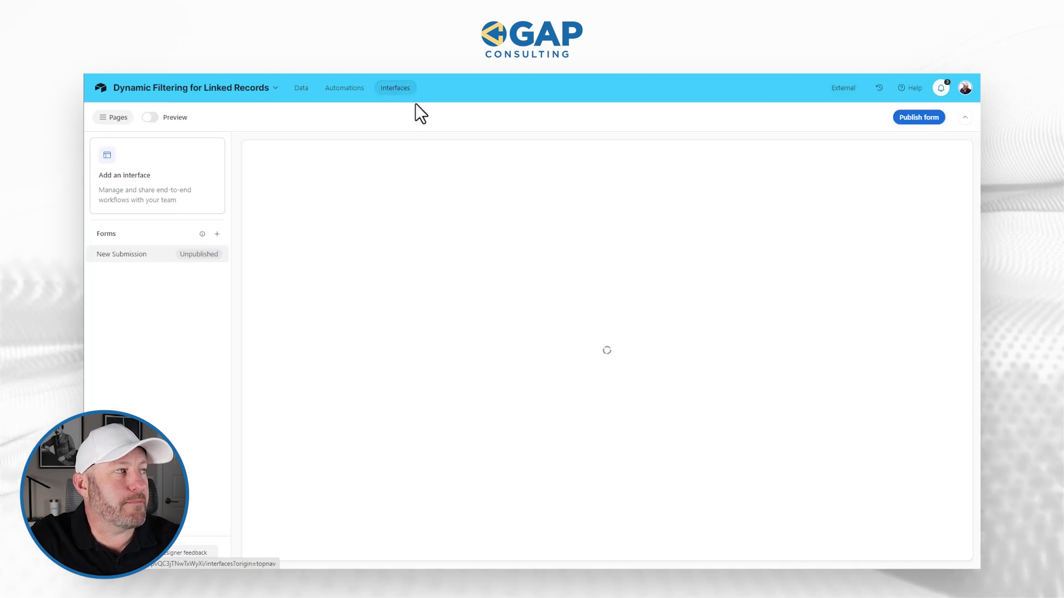
Inspect the City field's filter conditions and country values on the New Submission form, then return to Data.
scroll(443, 317, "down", 1)
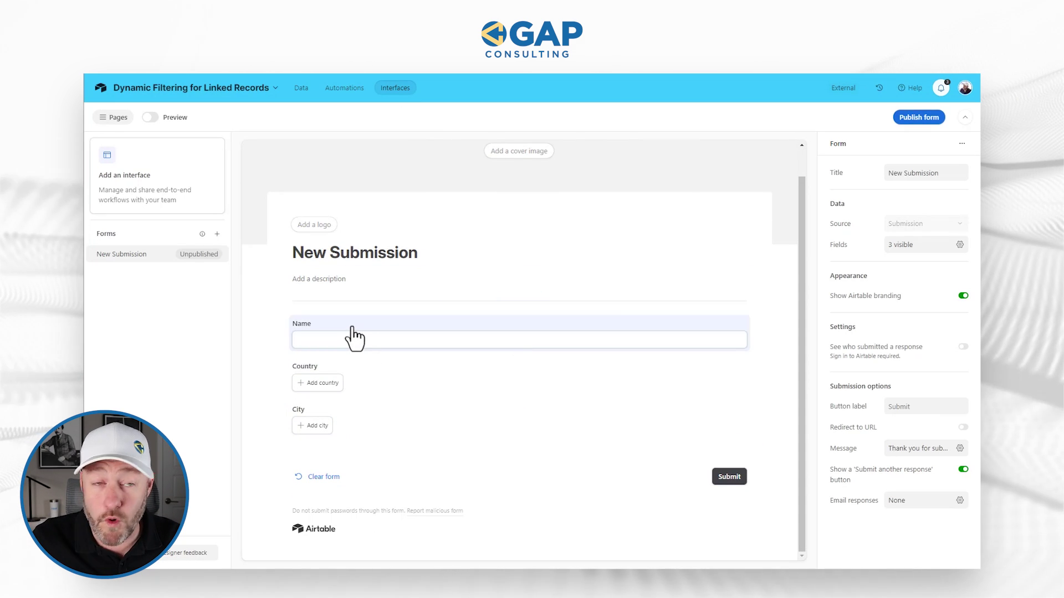
left_click(374, 435)
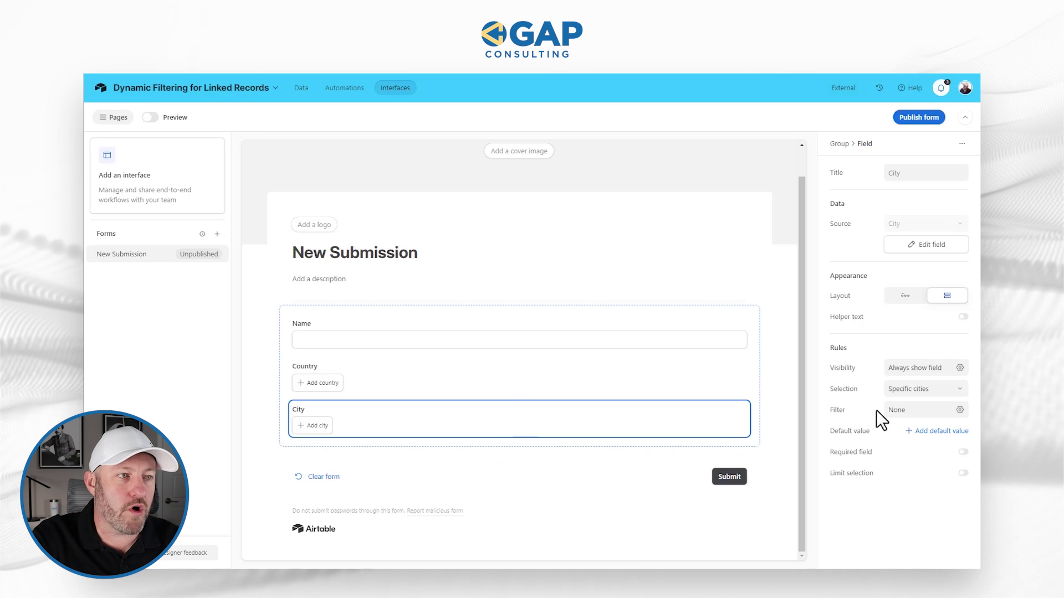
left_click(905, 413)
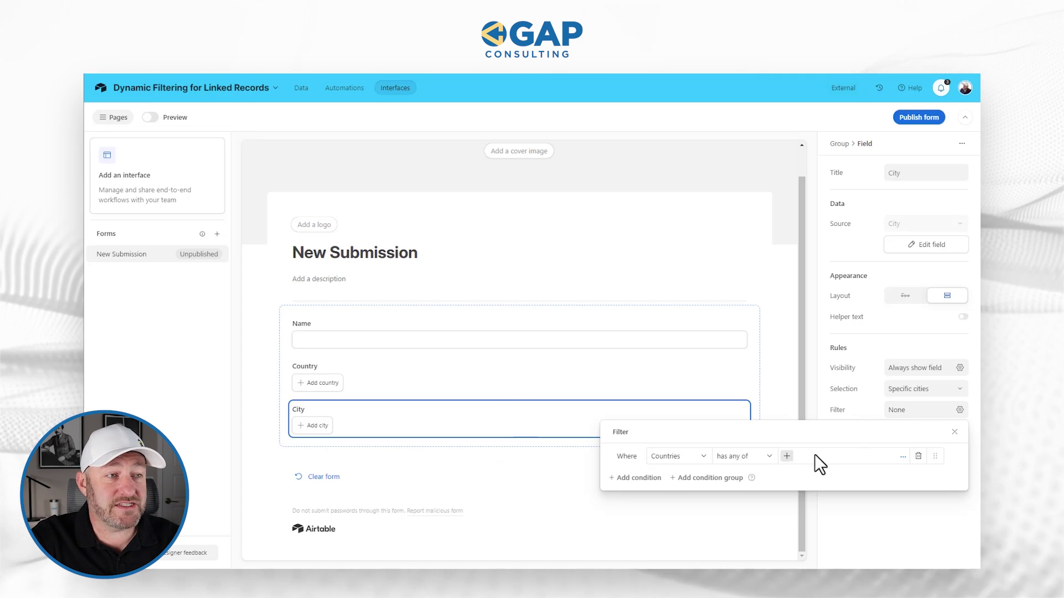
left_click(786, 456)
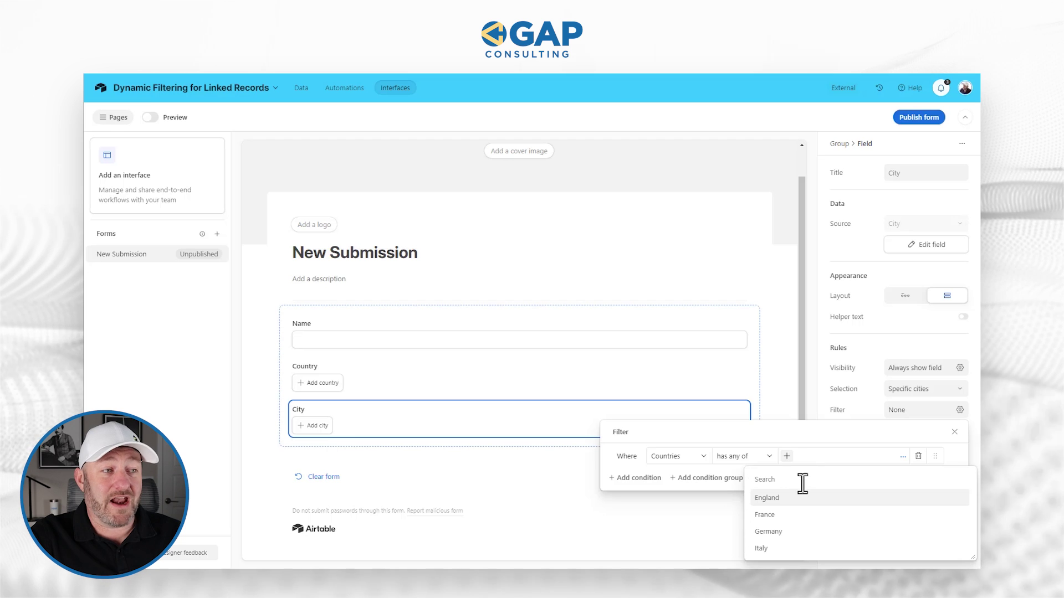
left_click(817, 434)
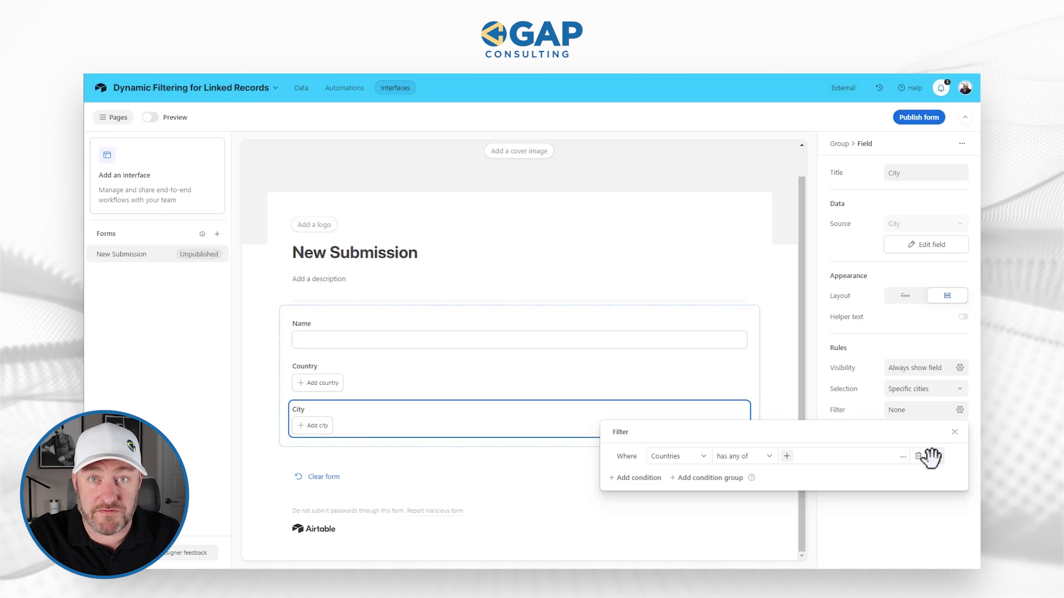
left_click(300, 87)
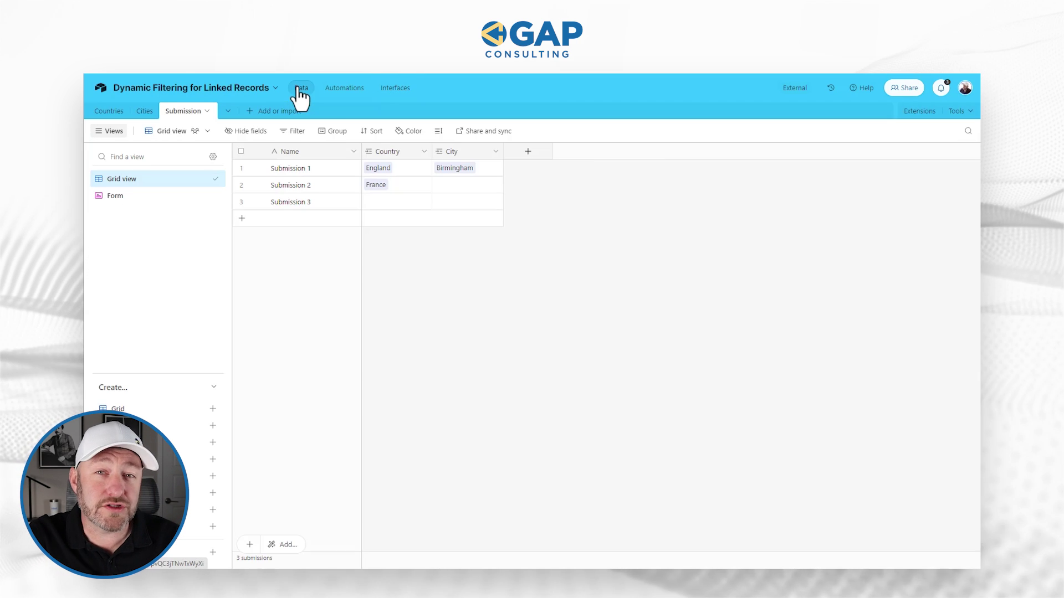
In the Submission Form view, set City to show only when conditions are met.
left_click(120, 198)
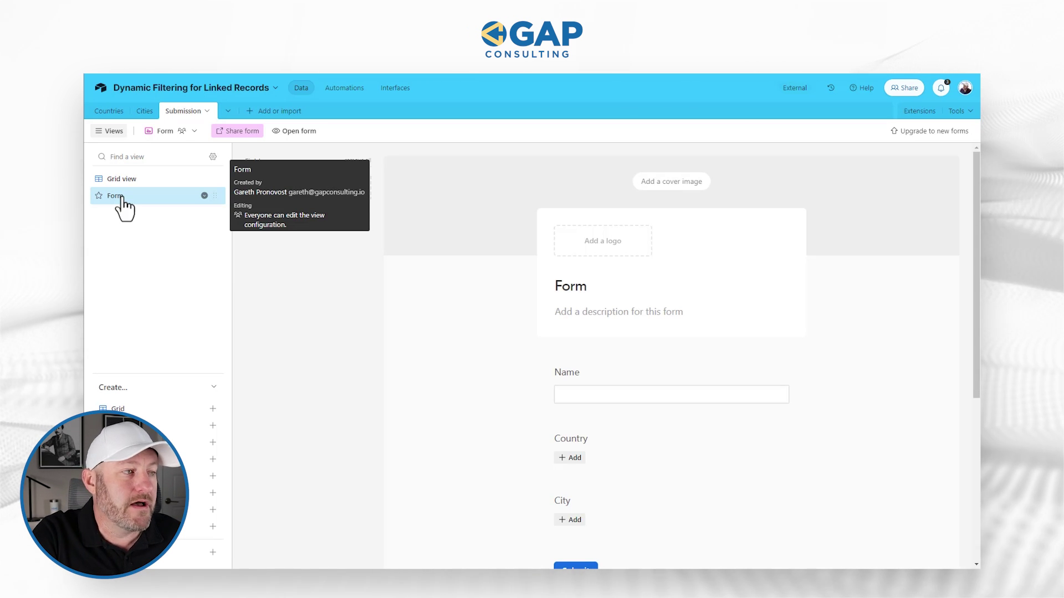
left_click(613, 514)
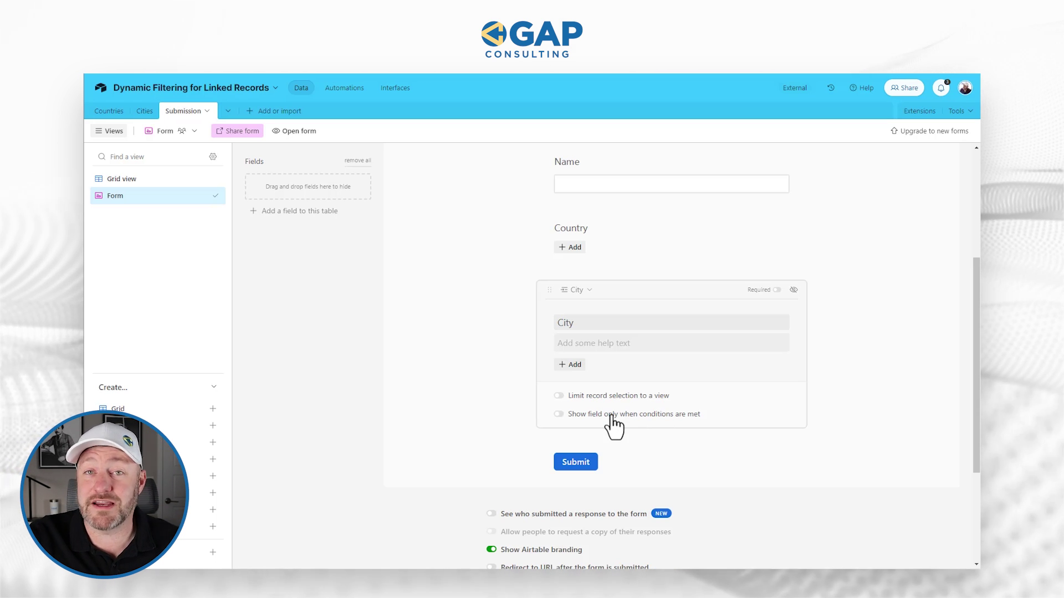
left_click(612, 415)
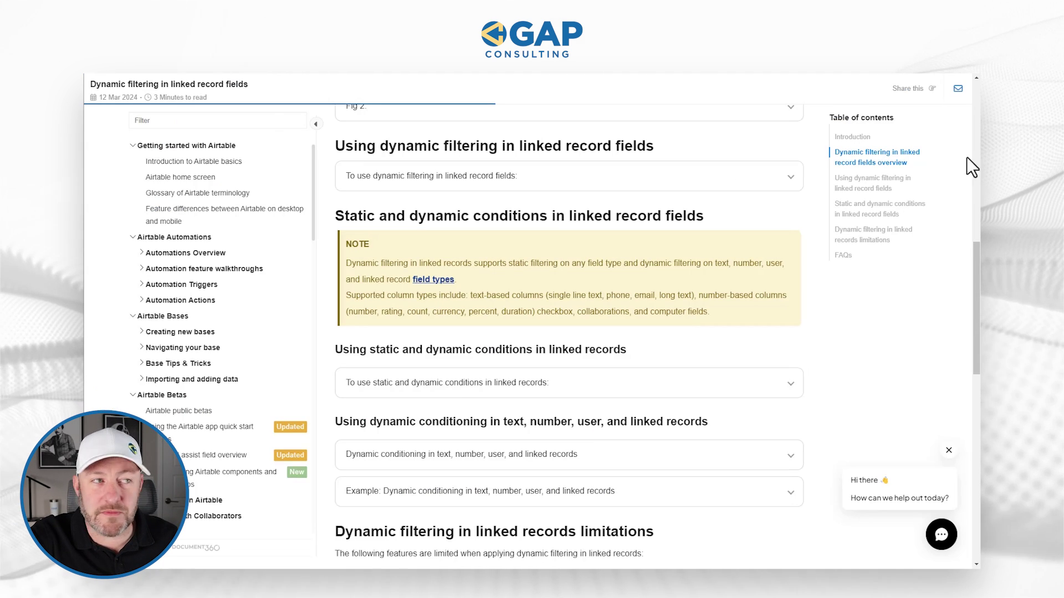
scroll(648, 412, "up", 4)
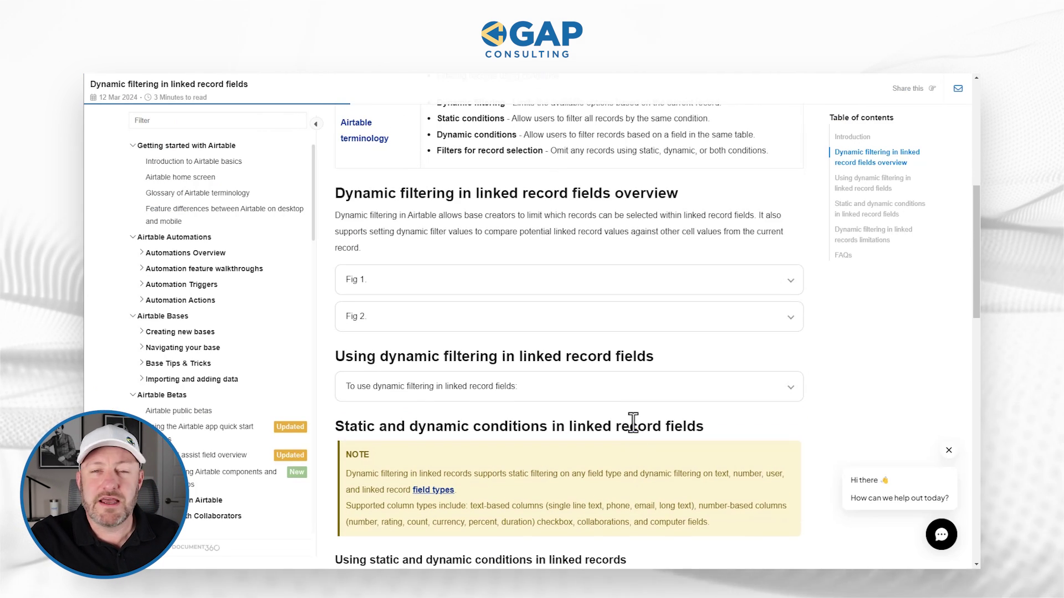
scroll(633, 422, "down", 6)
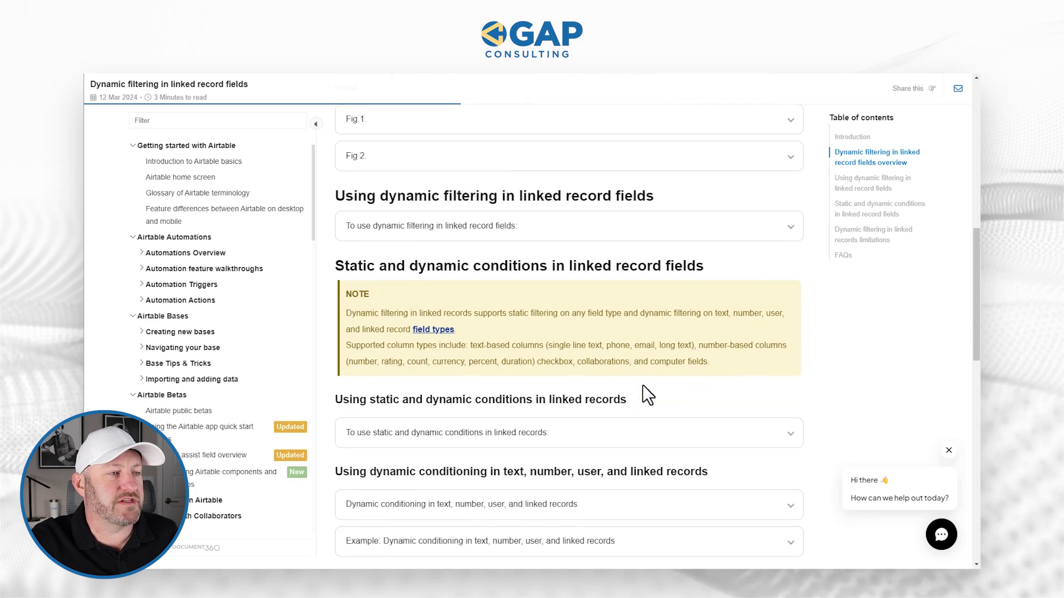
scroll(640, 384, "down", 2)
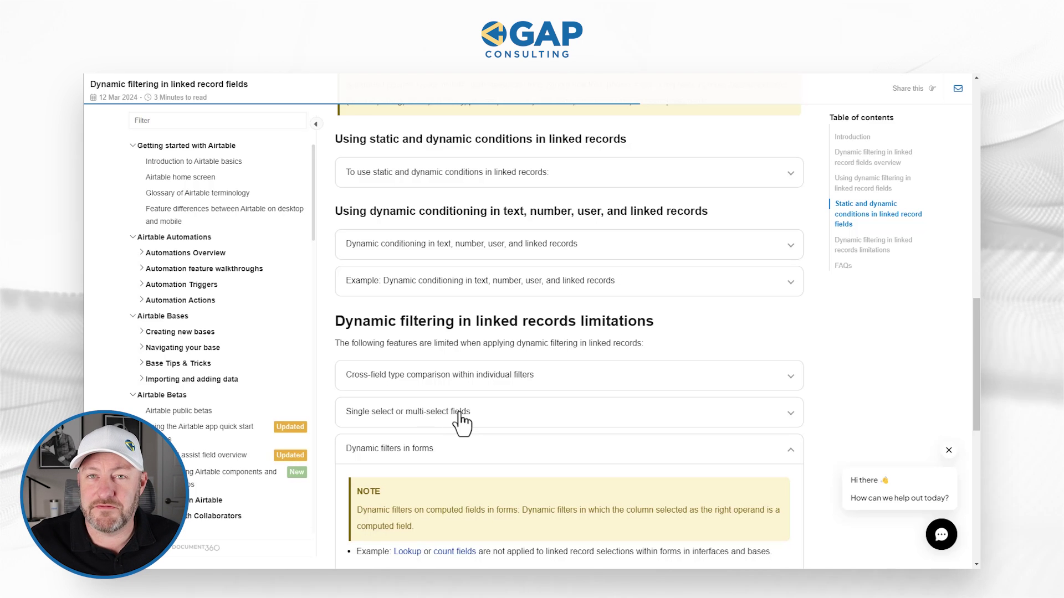
scroll(471, 416, "down", 2)
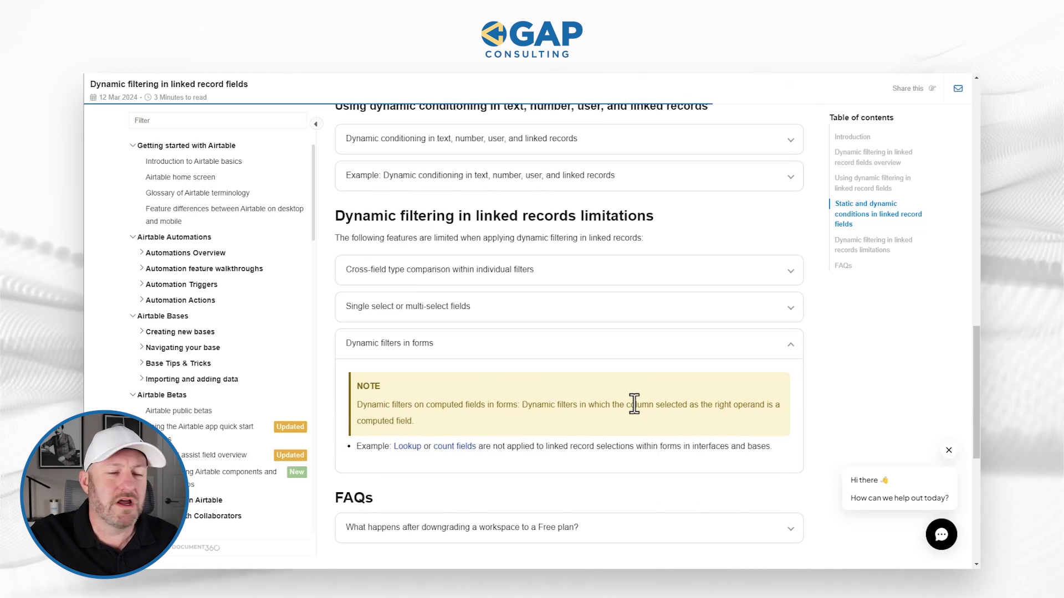